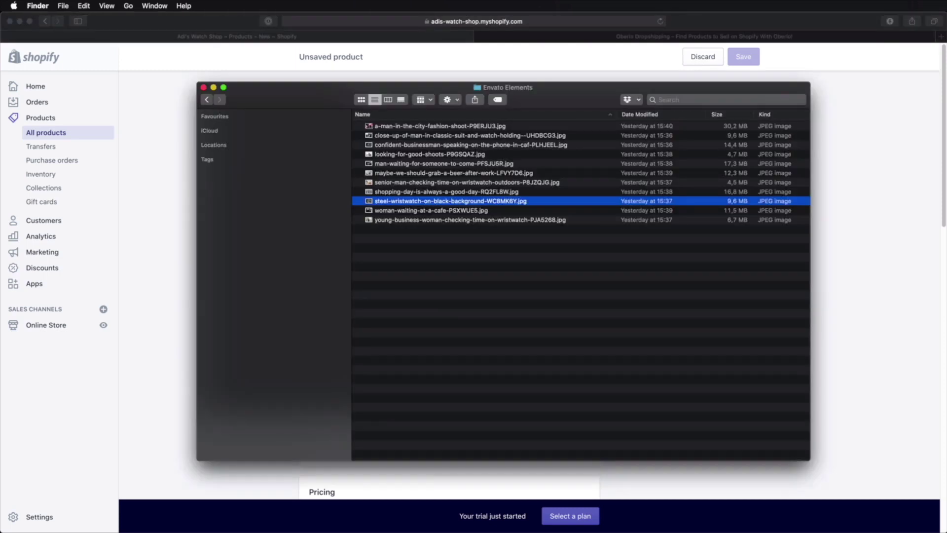
Open the 3D Watches folder, preview Diving Watch.H03.2k.png, and return to the product form in Safari
click(465, 341)
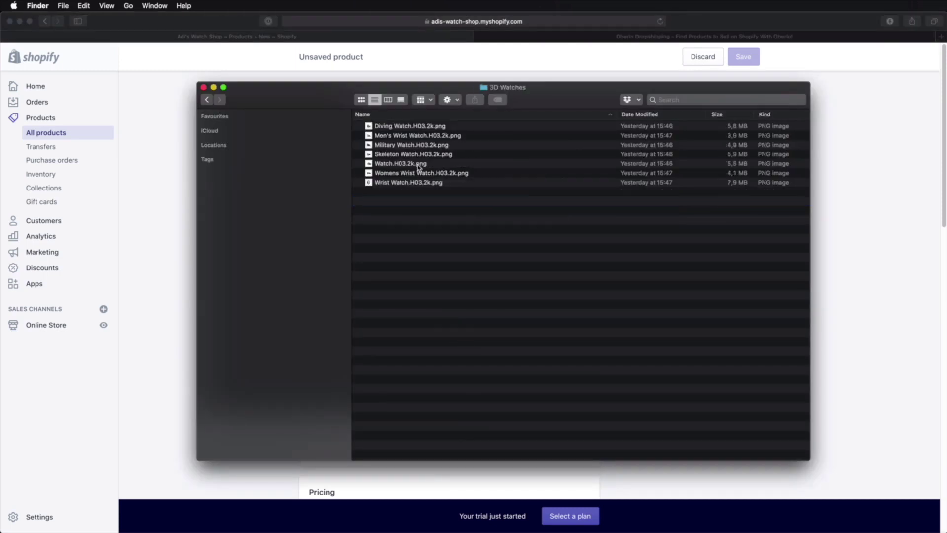
click(419, 127)
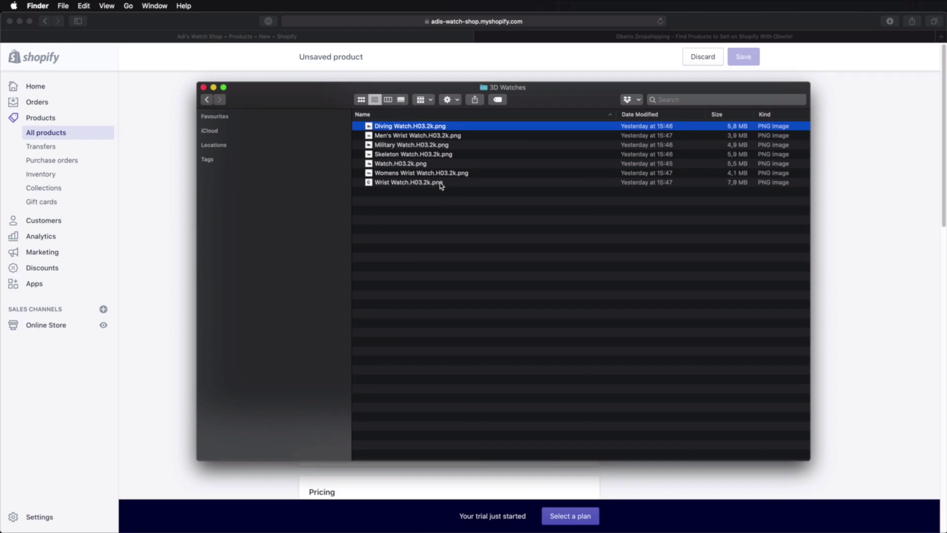
key(space)
key(space)
key(super+Tab)
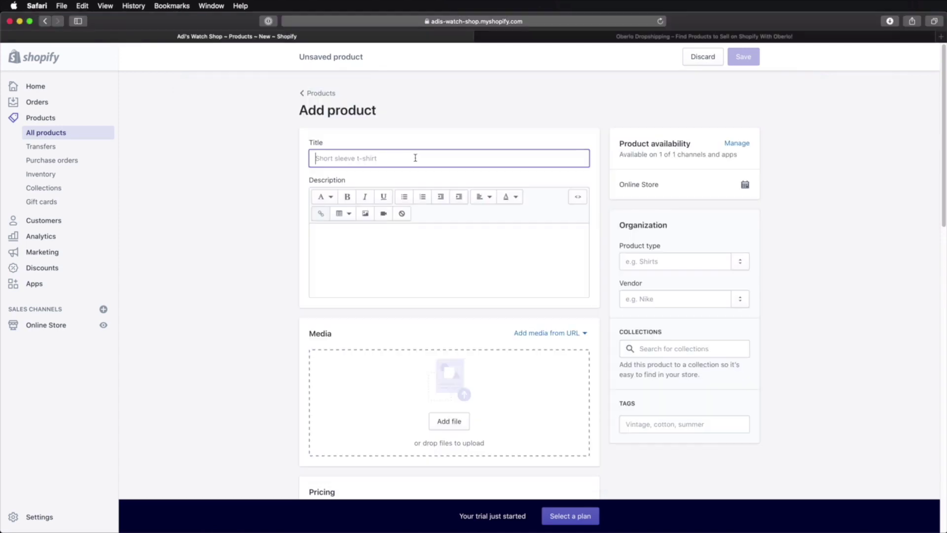
Title the product "Diving Watch" and add the description beginning "Automatic Movement with 50-hour power reserve", with a paragraph break before "This automatic watch"
text(Diving Watch)
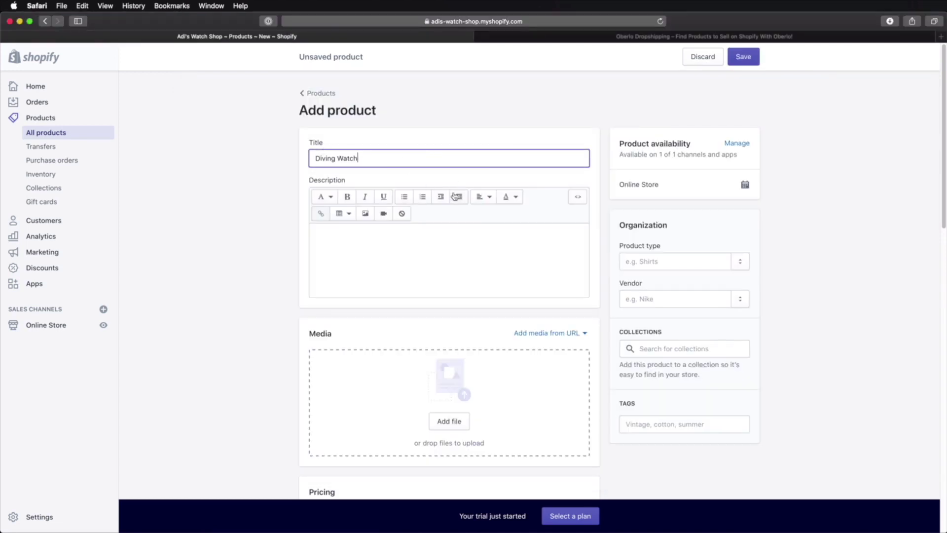
click(379, 251)
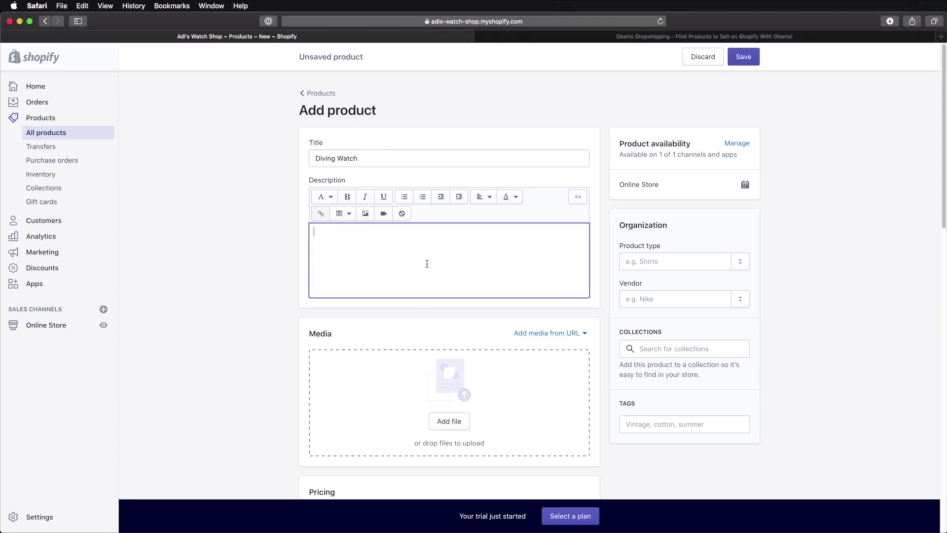
text(Automatic Movement with 50-hour power reserve. Case Diameter: 38mm. Water-resistant to 100m (330ft). This automatic watch is designed with a stainless steel case and bracelet and equipped with scratch resistant sapphire glass. The black dial features a date calendar. Visible through the see-through case back, the 23-jewel automatic movement has both manual and automatic winding capabilities and beats at a frequency of 21,600 vibrations per hour, with a power reserve of approximately 50 hours.)
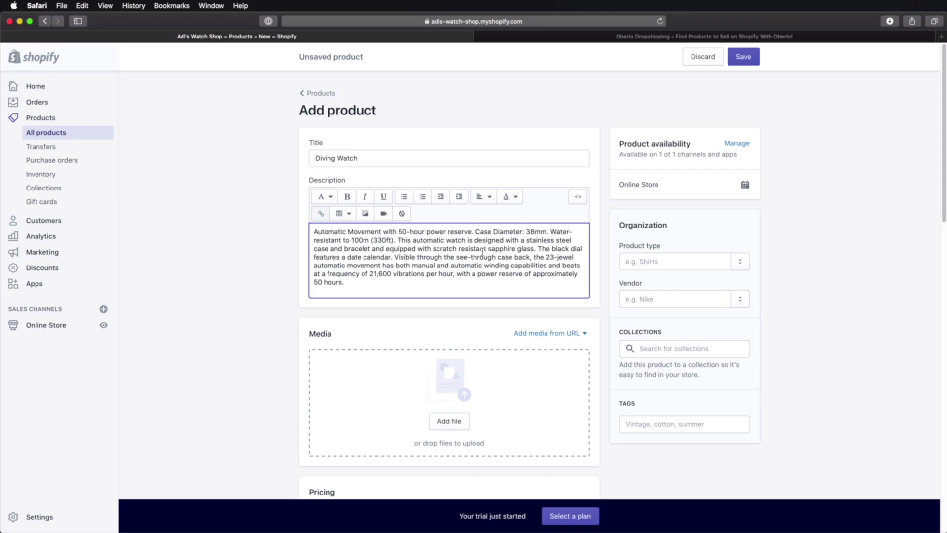
click(399, 241)
key(Return)
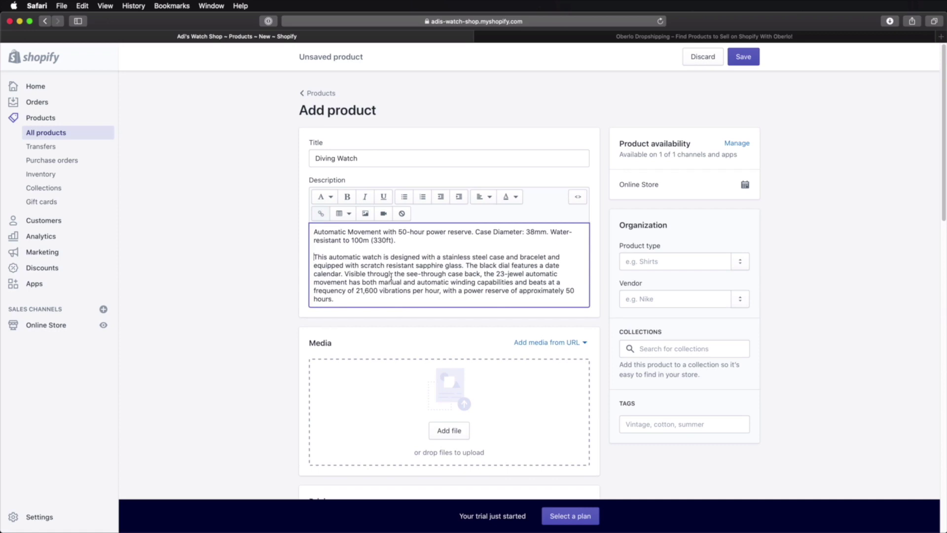
Upload Diving Watch.H03.2k.png from the 3D Watches folder to the product's media
scroll(446, 285, down, 3)
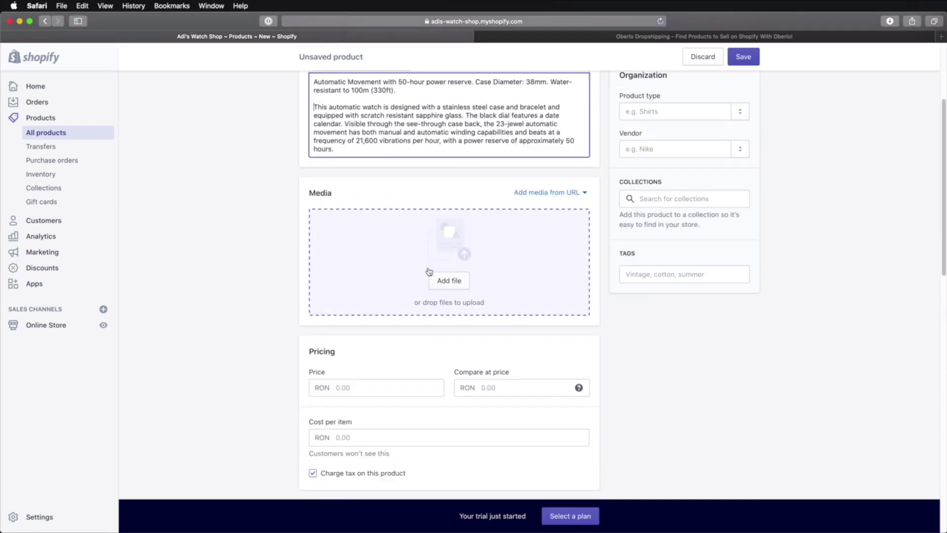
click(448, 286)
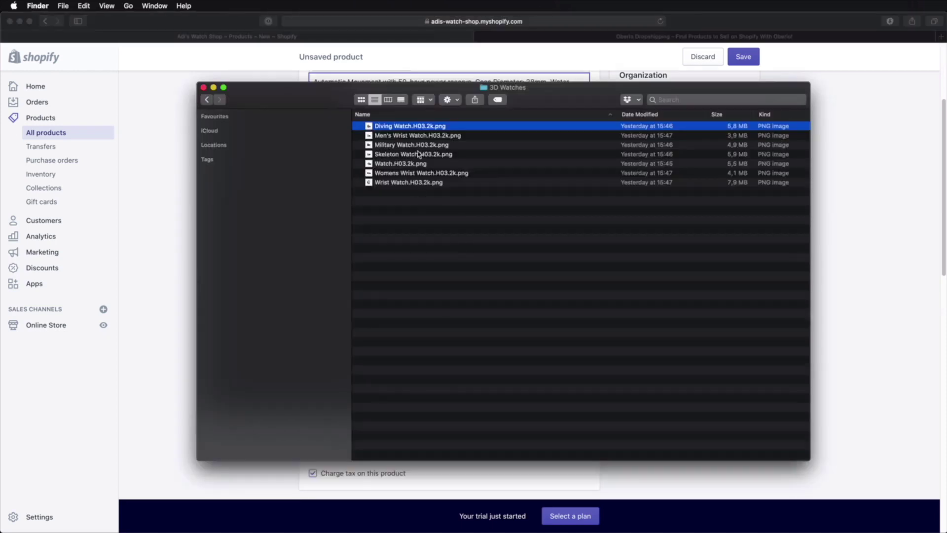
drag(729, 121, 795, 126)
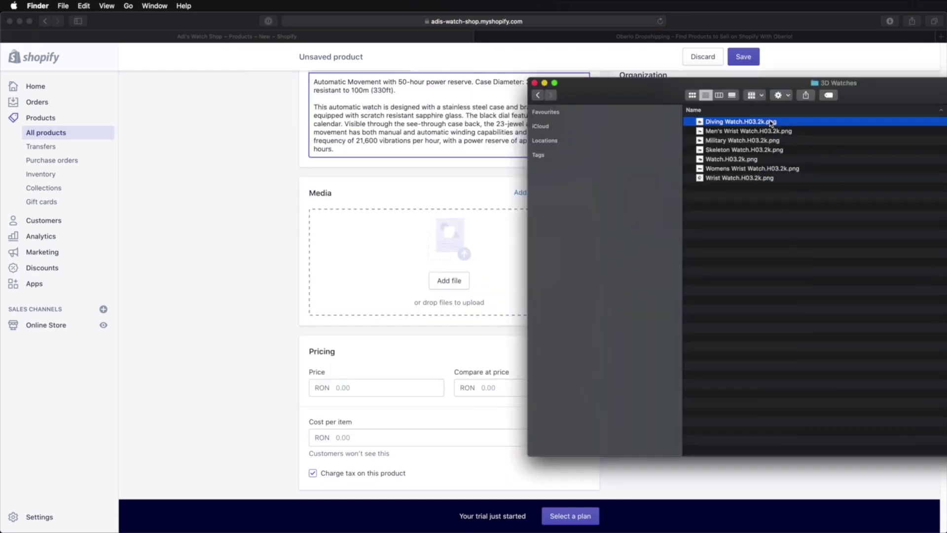
drag(771, 123, 499, 286)
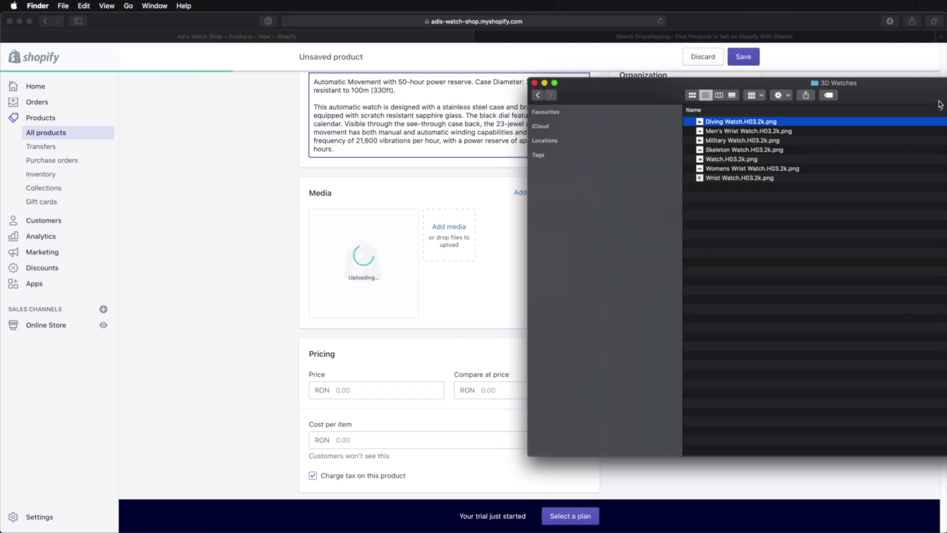
Examine the file sizes of the watch images in the 3D Watches folder
drag(907, 90, 473, 348)
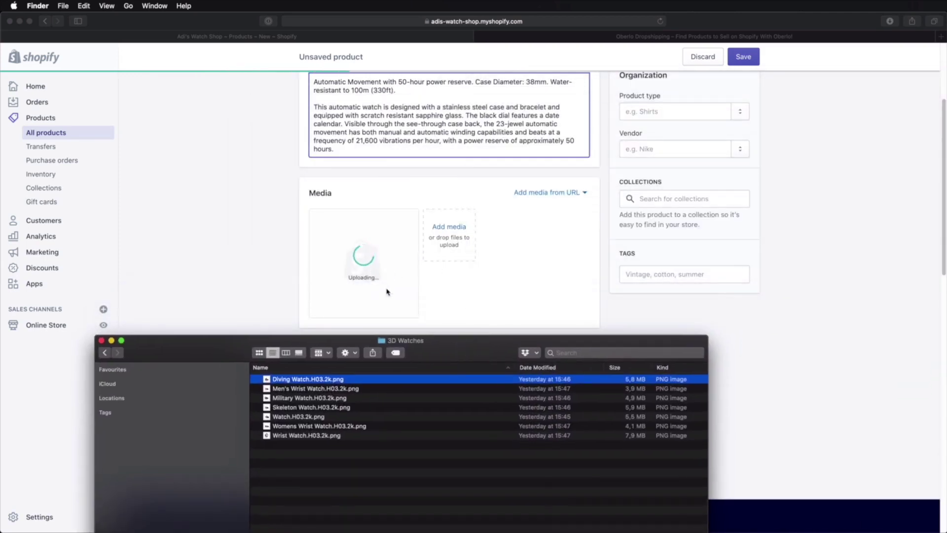
shift+click(321, 436)
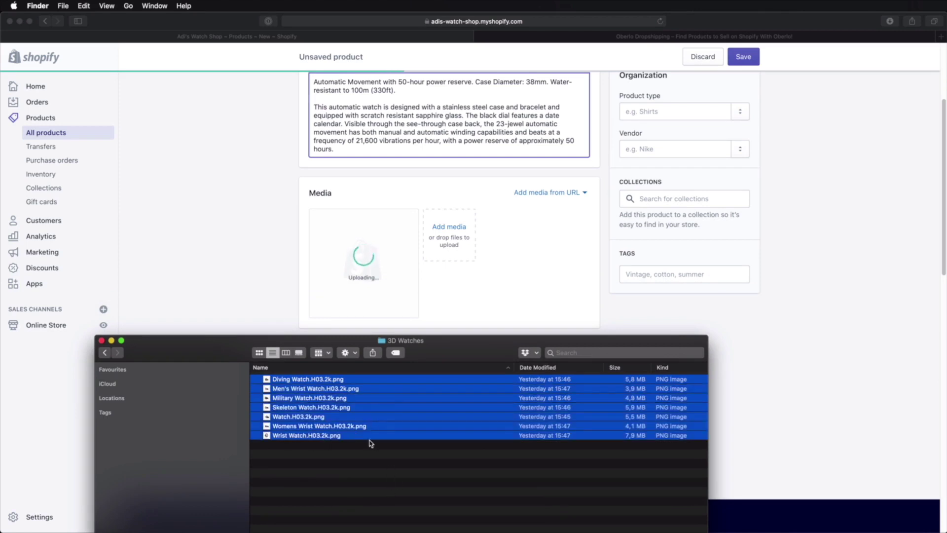
click(378, 456)
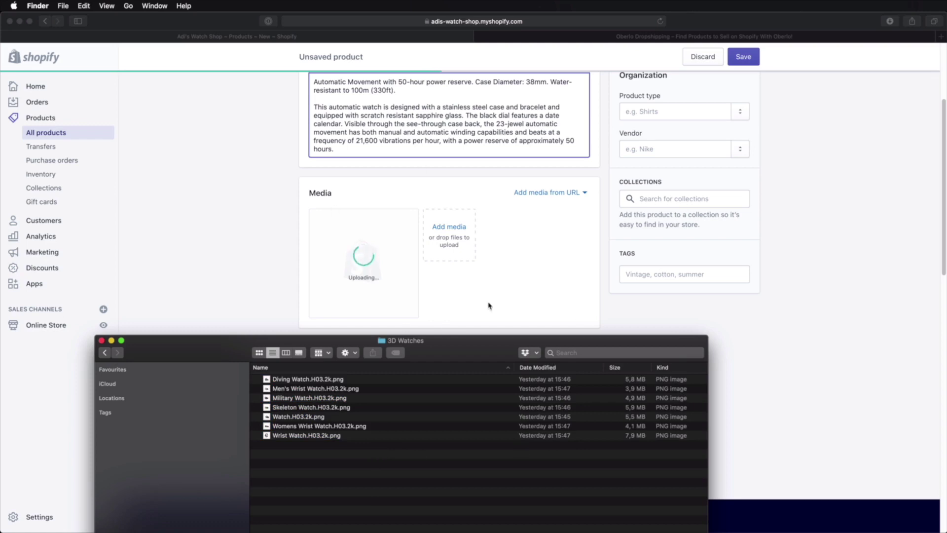
click(636, 380)
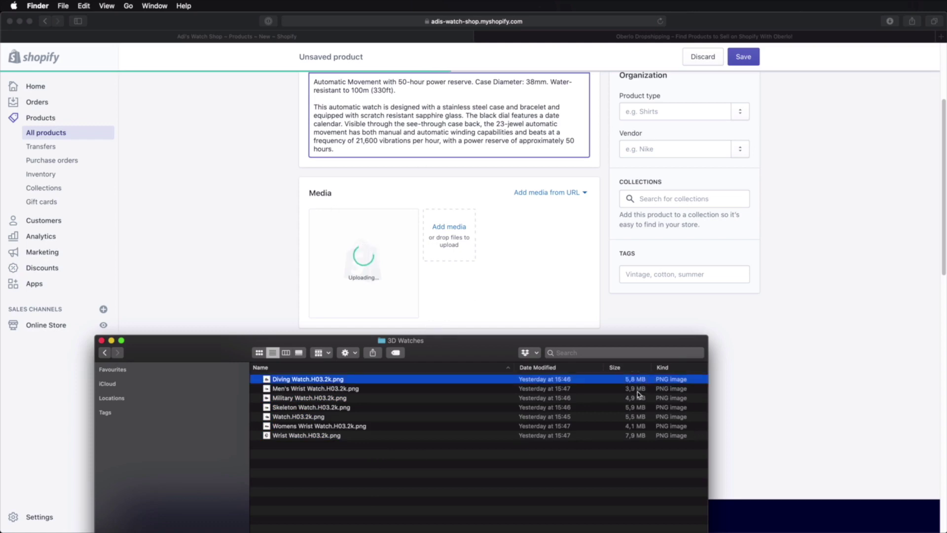
key(Down)
key(Down)
key(Down)
key(Down)
key(Down)
key(Down)
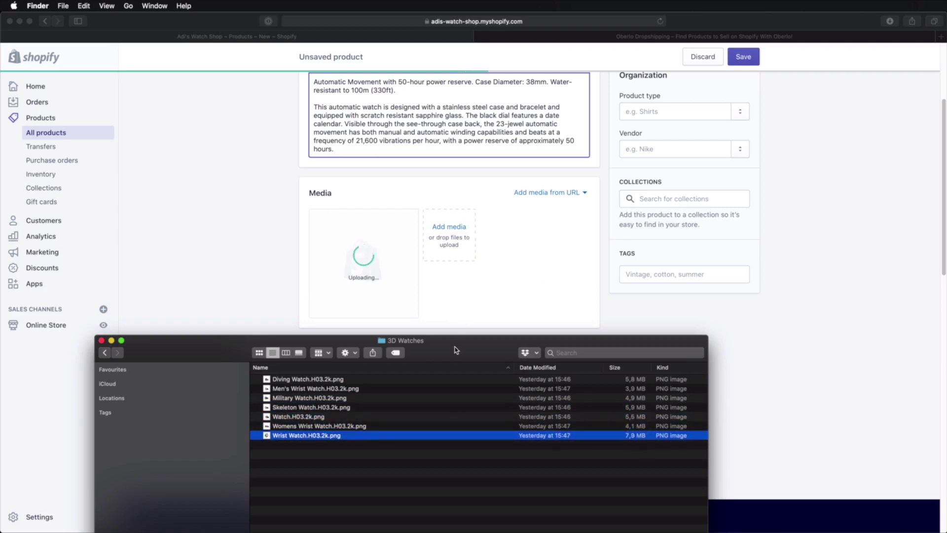
Open Diving Watch.H03.2k.png in Preview, try fitting it into 1280 × 1280 pixels, and return to the product form in Safari
drag(455, 350, 788, 121)
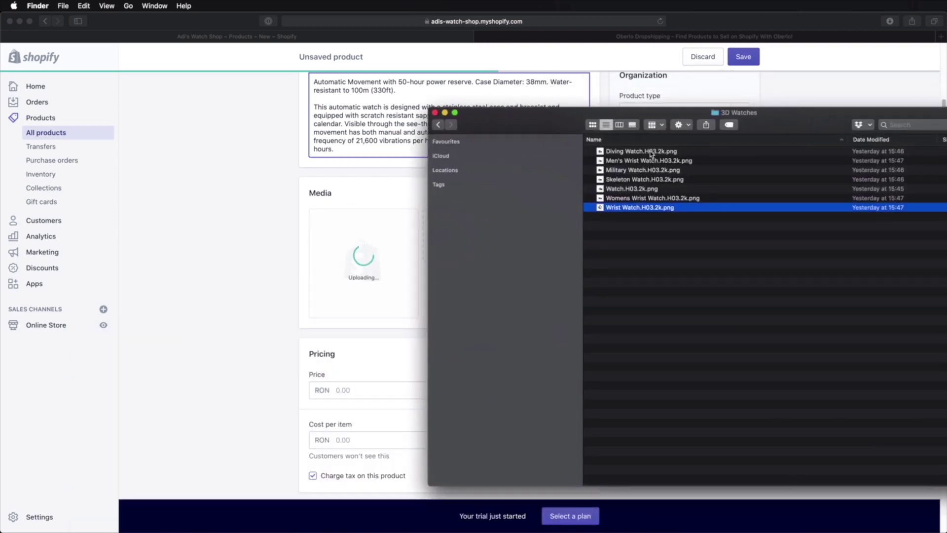
double_click(651, 152)
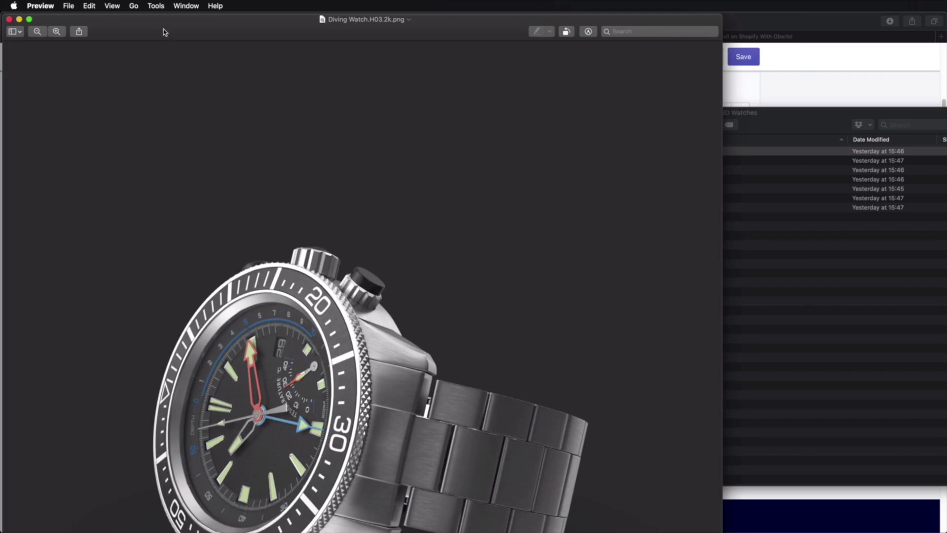
click(162, 9)
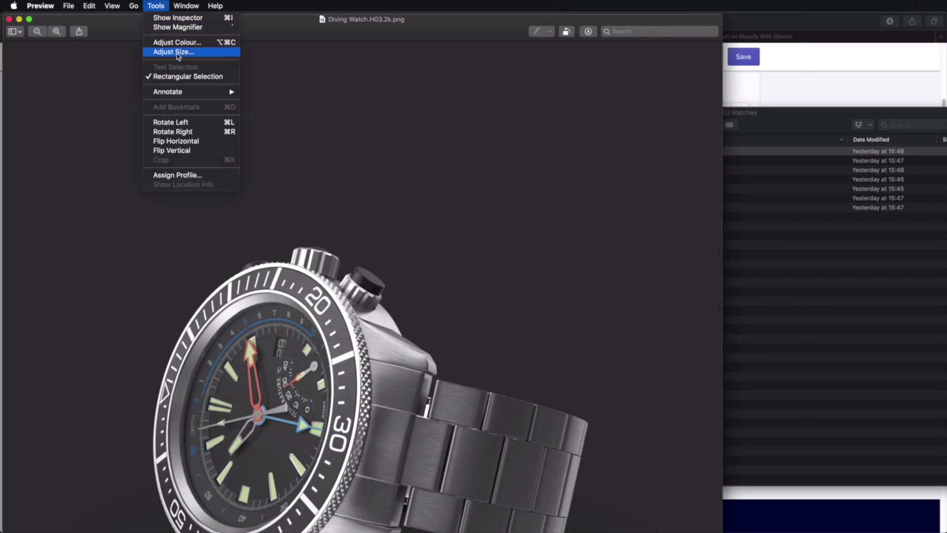
click(199, 51)
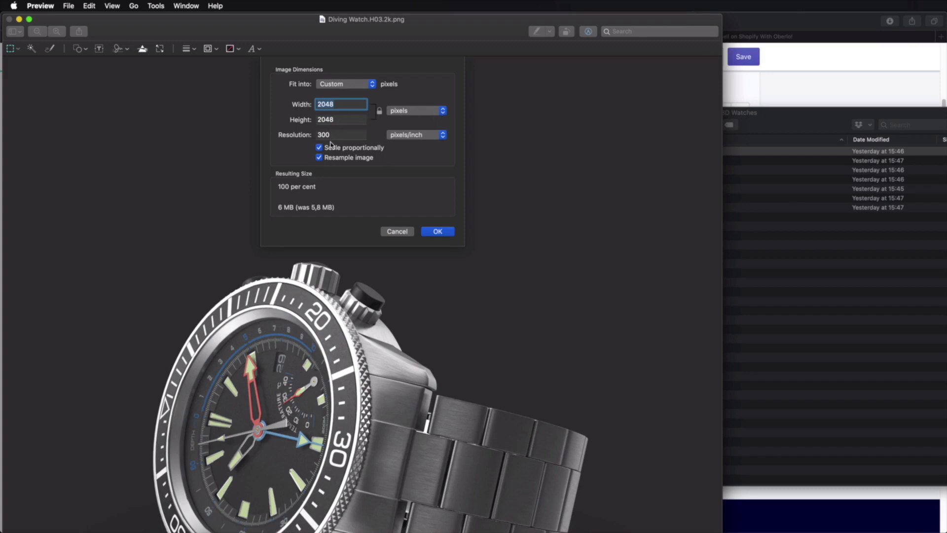
click(342, 85)
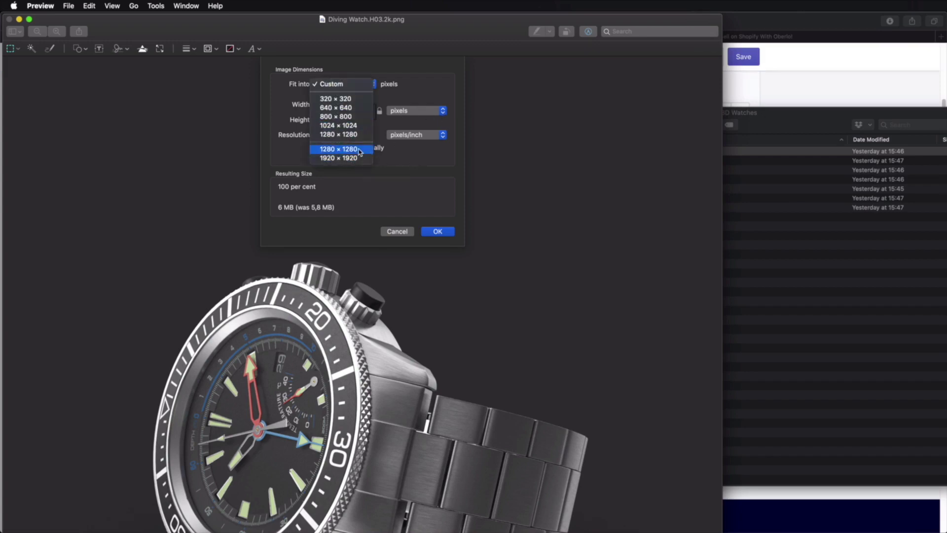
click(345, 148)
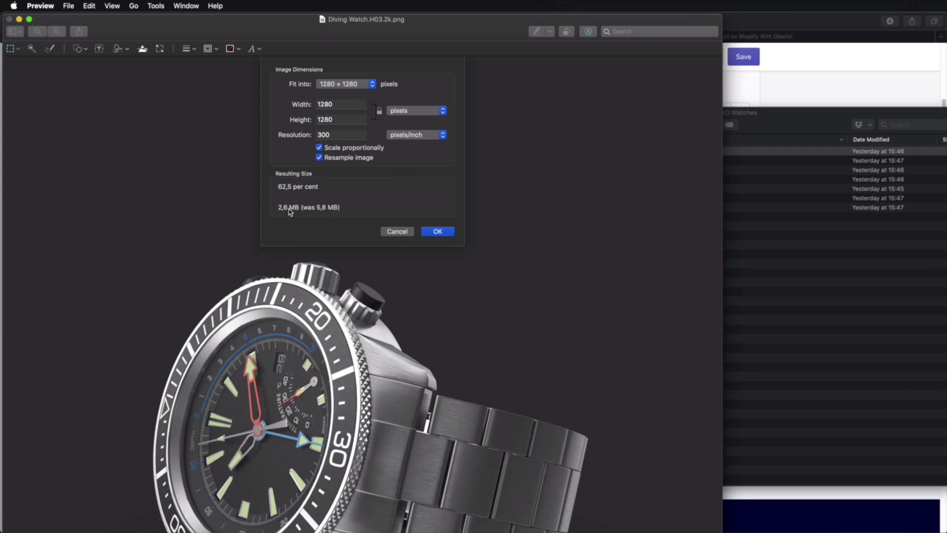
key(Tab)
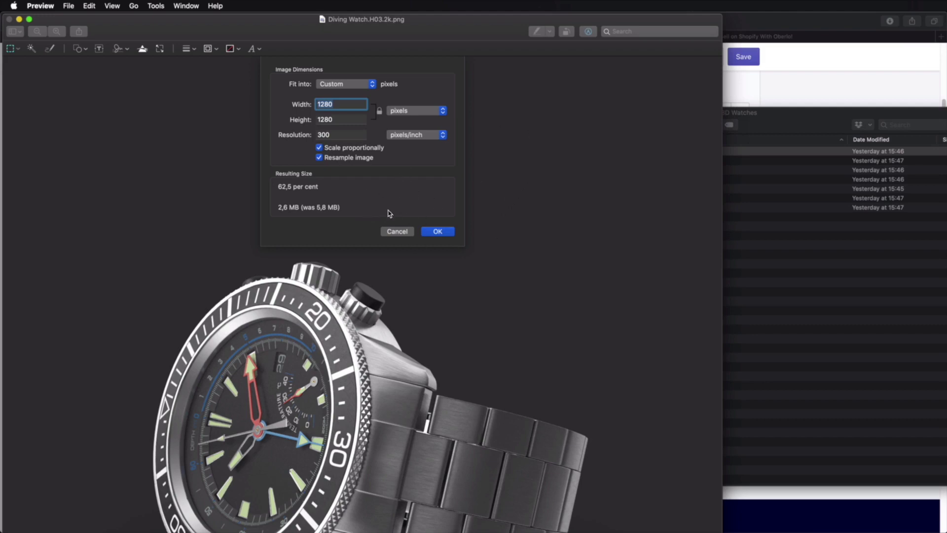
key(Return)
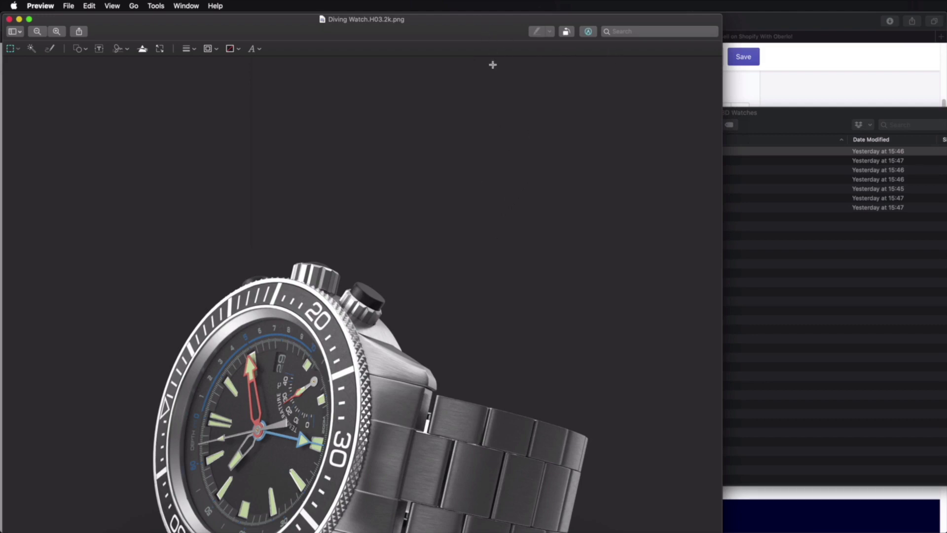
key(cmd+w)
click(275, 220)
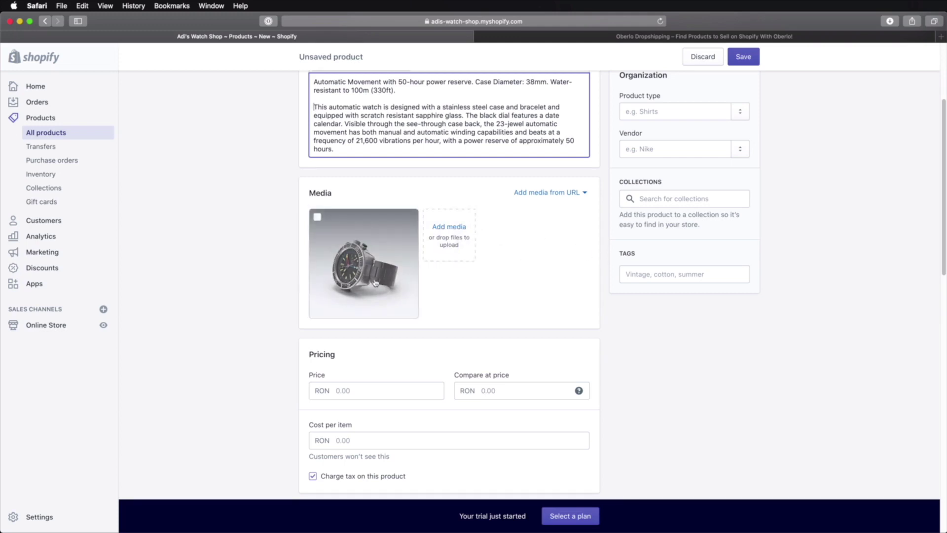
Set the product's price to 145 RON and its compare-at price to 190 RON
scroll(565, 298, down, 5)
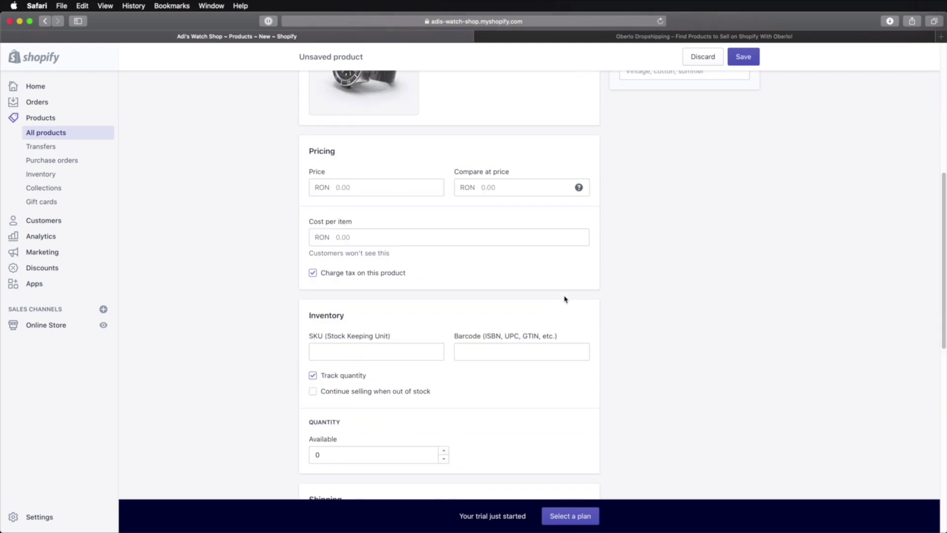
click(389, 187)
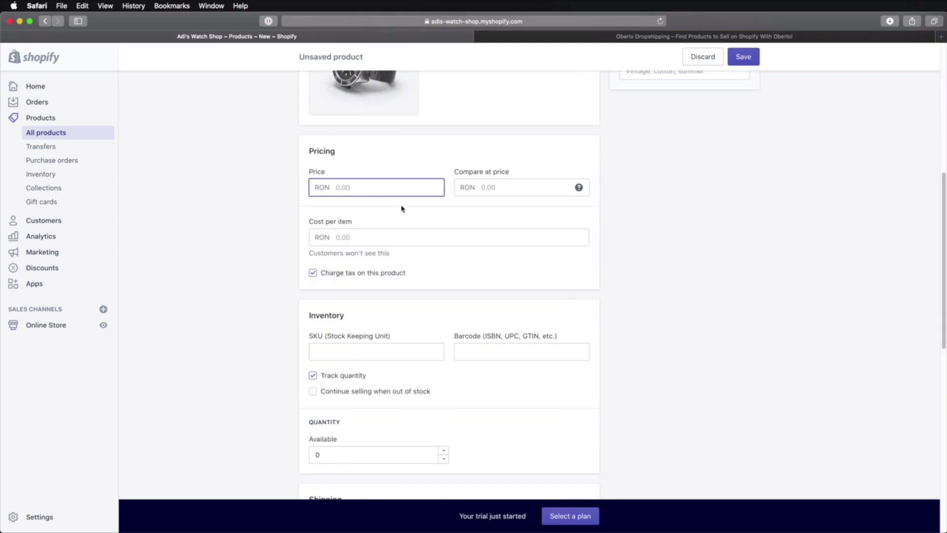
text(145)
key(Tab)
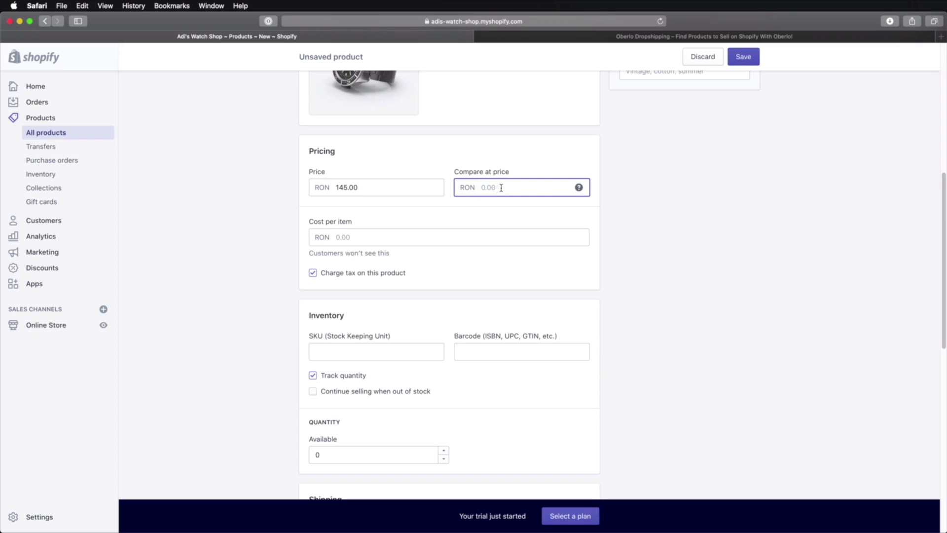
text(190)
Review the price, compare-at price and inventory fields in the product form
double_click(335, 187)
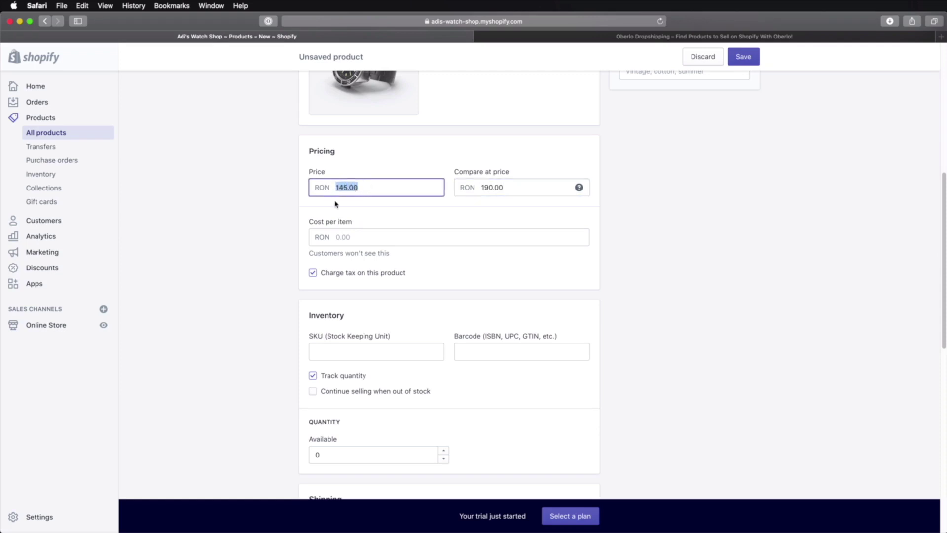
click(531, 185)
double_click(494, 187)
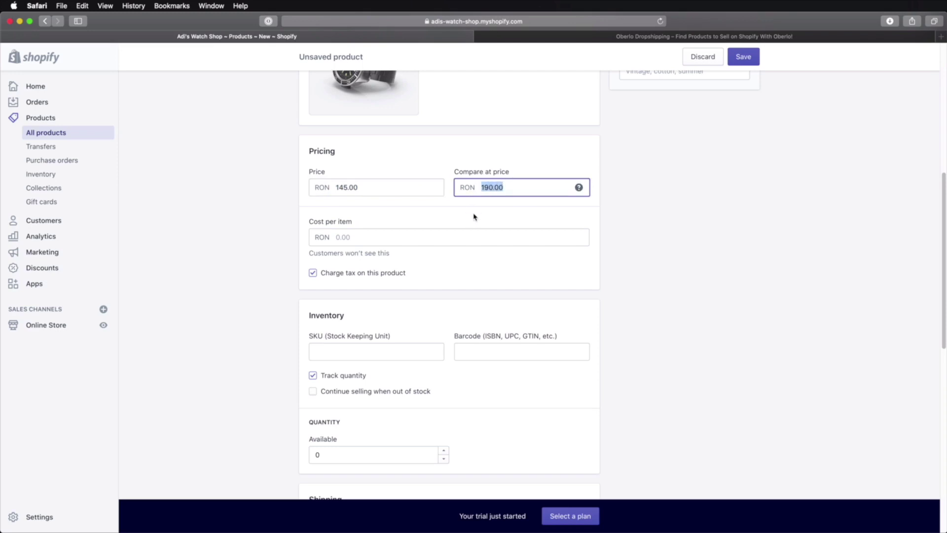
scroll(333, 163, down, 3)
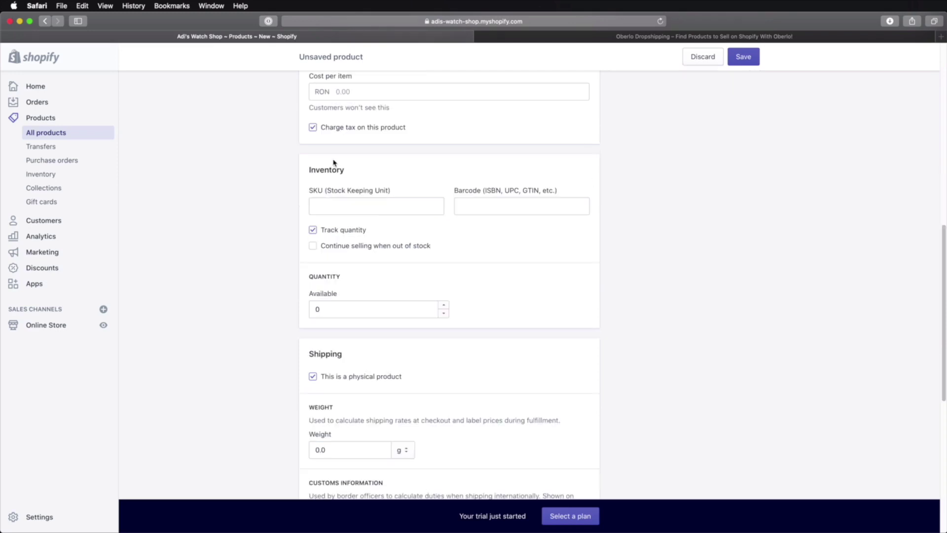
click(351, 204)
click(518, 237)
scroll(398, 211, up, 10)
scroll(389, 233, down, 8)
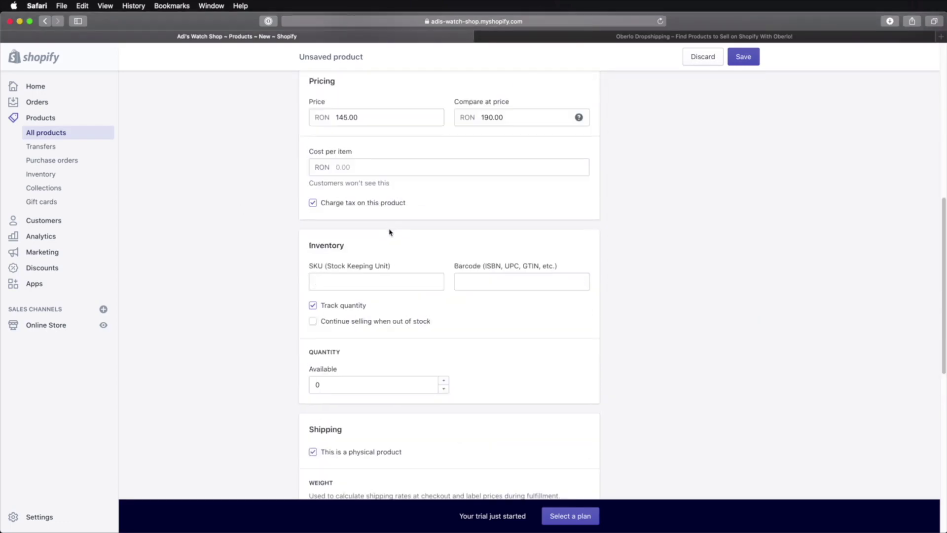
Set the product's SKU to WATCHM01 in the inventory section
click(376, 288)
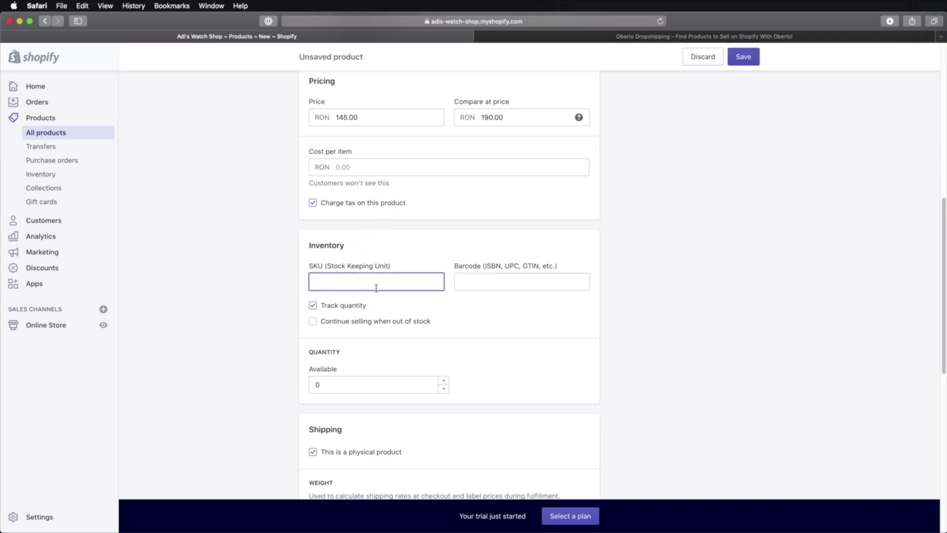
text(WATCH)
scroll(389, 290, up, 1)
text(M)
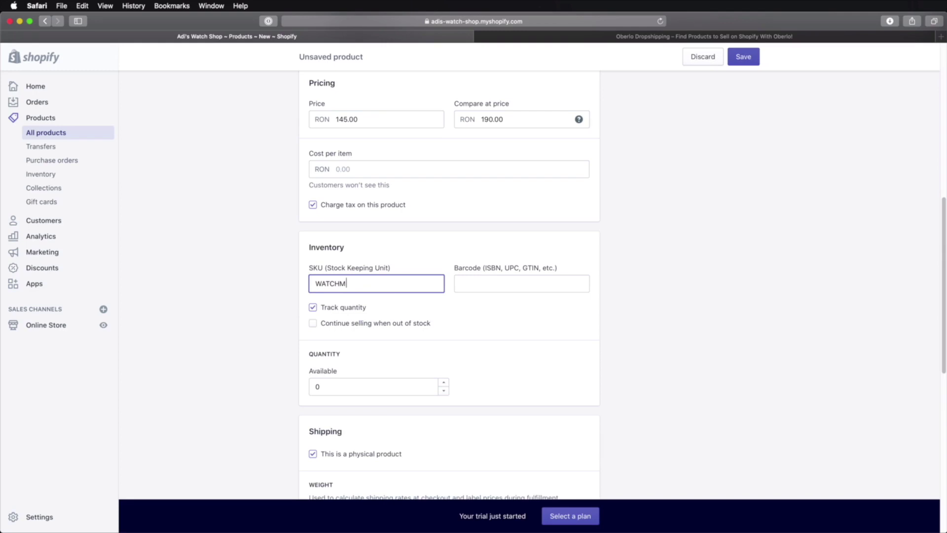
text(01)
Set the product's available quantity to 10
click(330, 387)
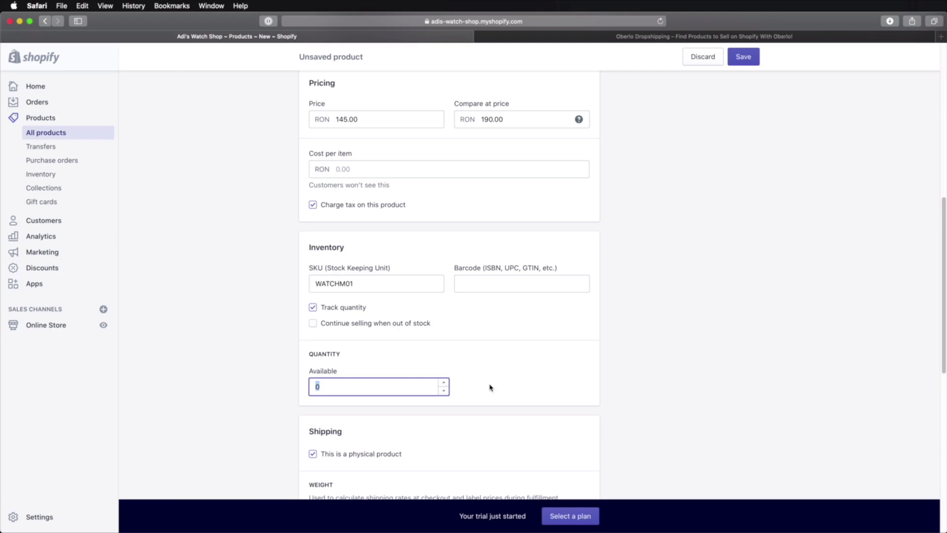
text(10)
click(532, 378)
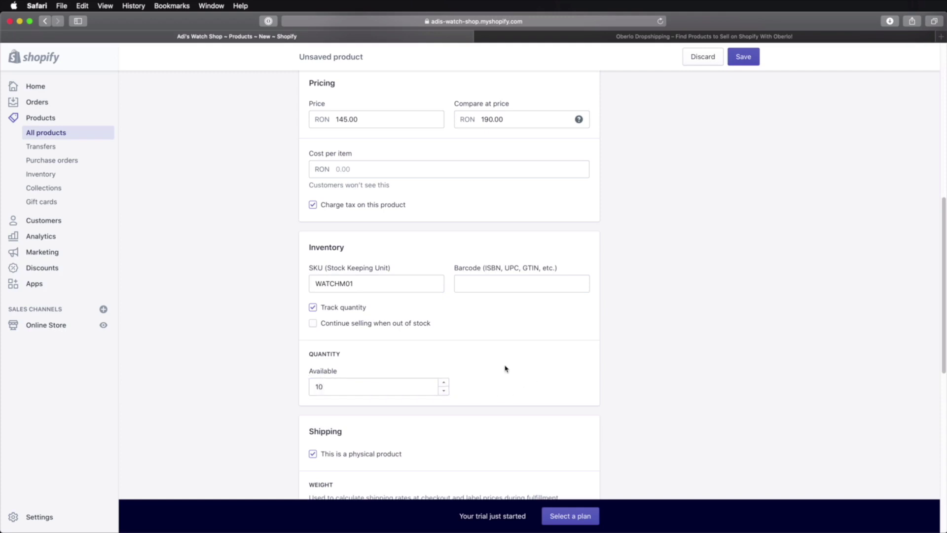
Set the product's shipping weight to 100 g
scroll(505, 368, down, 3)
scroll(504, 368, down, 4)
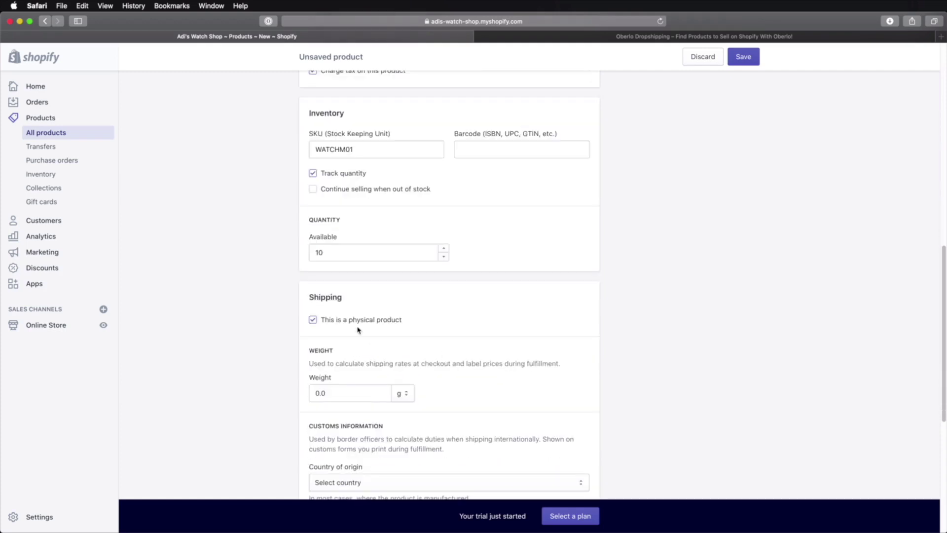
click(340, 335)
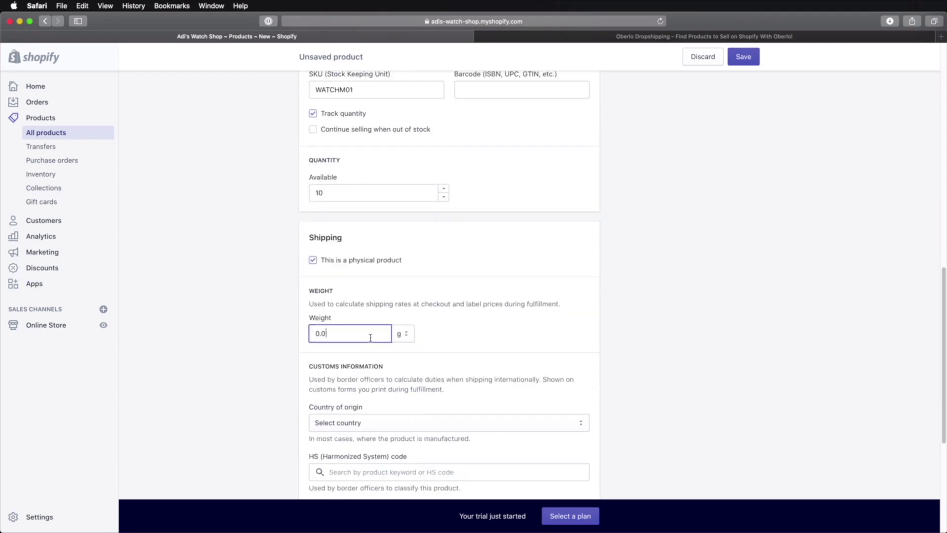
key(BackSpace)
key(BackSpace)
key(BackSpace)
key(Tab)
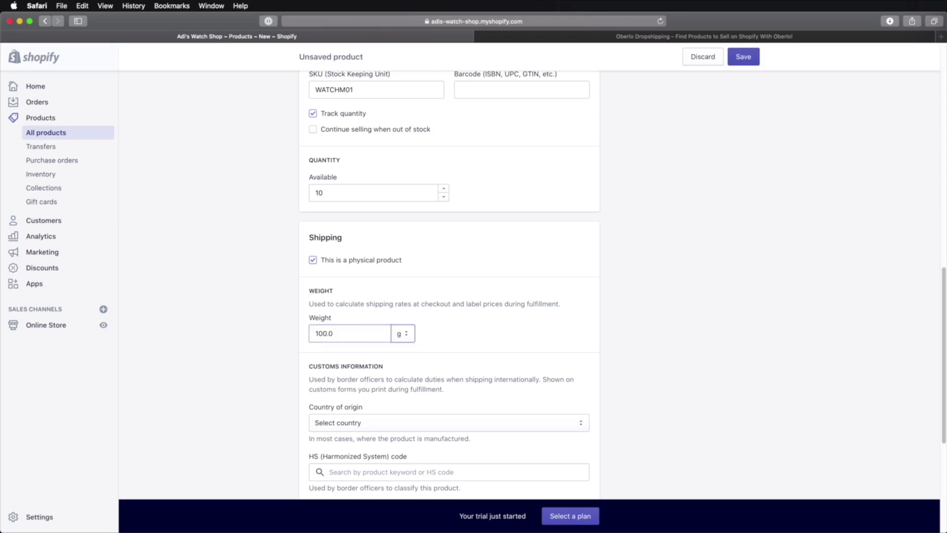
Set the country of origin to Romania in the customs information
scroll(419, 332, down, 5)
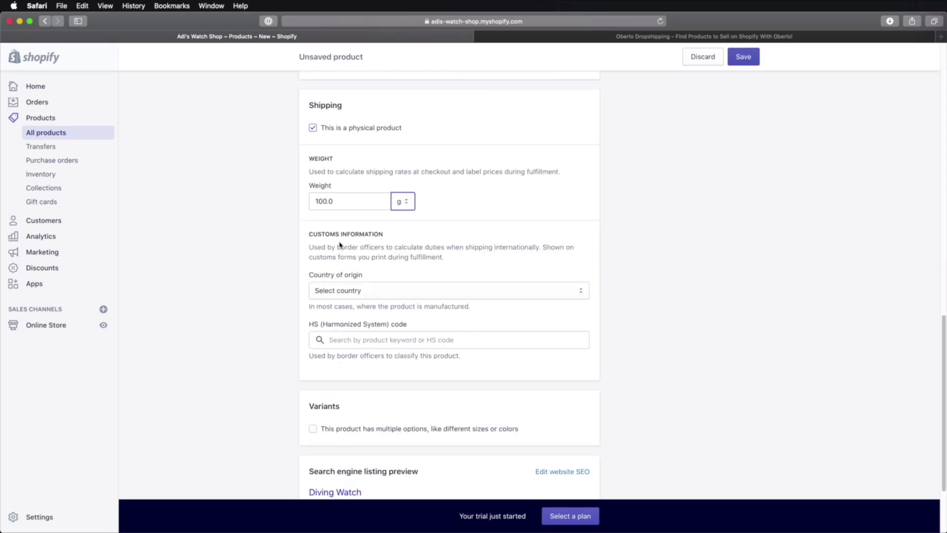
click(364, 290)
scroll(373, 331, down, 10)
scroll(372, 331, down, 5)
click(404, 345)
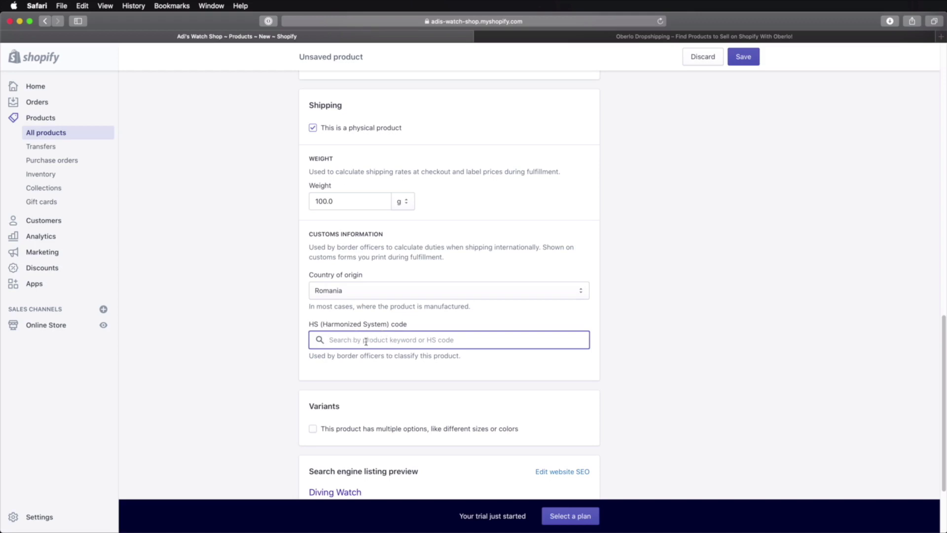
Enable multiple options for the product and add a Size option with the values 34mm and 45mm
scroll(393, 388, down, 5)
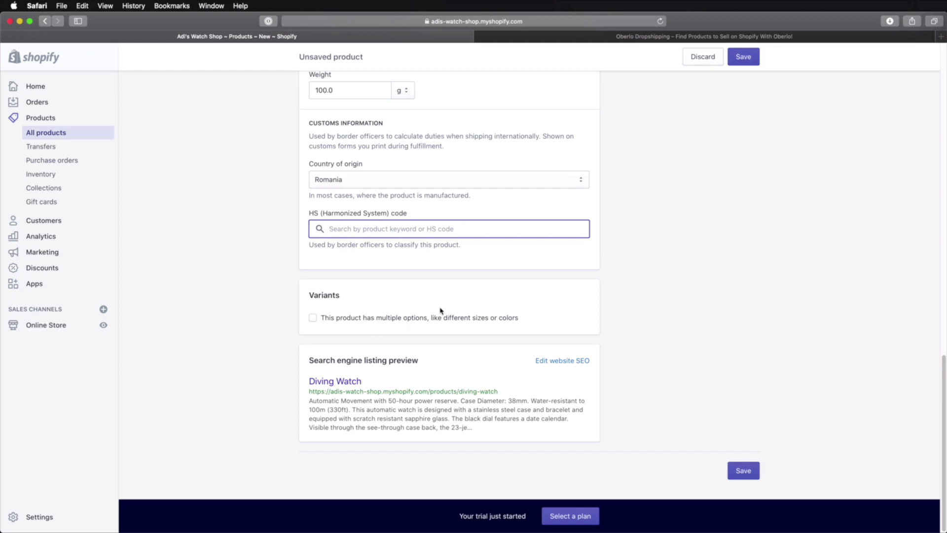
click(345, 319)
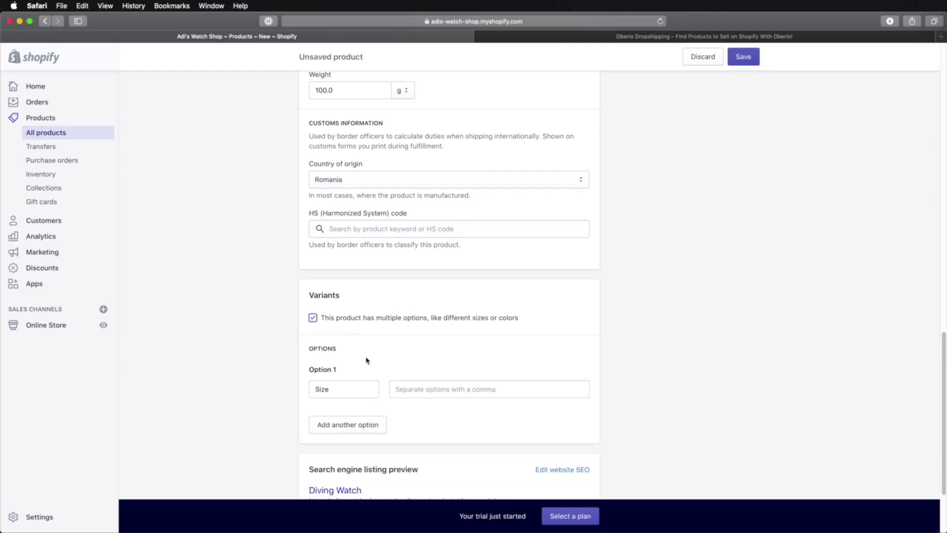
scroll(368, 350, down, 3)
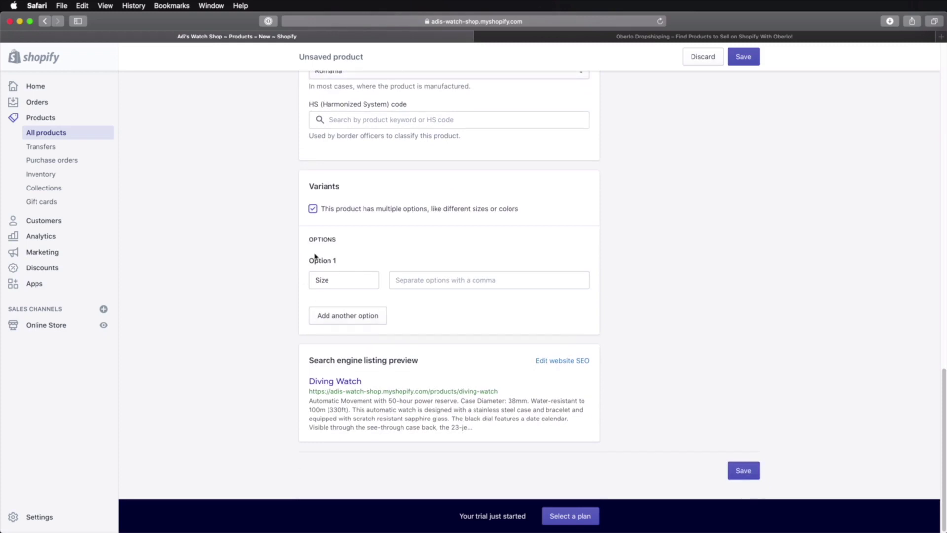
click(342, 278)
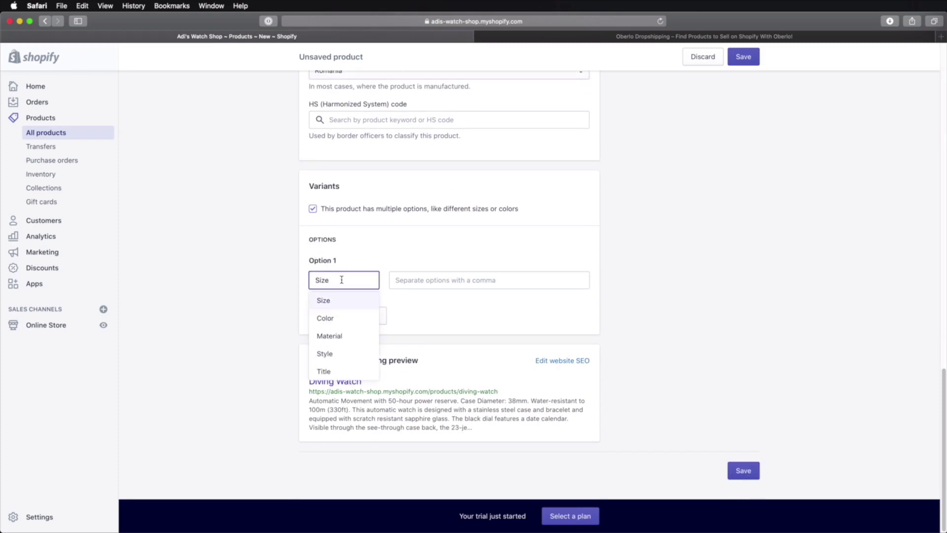
click(338, 304)
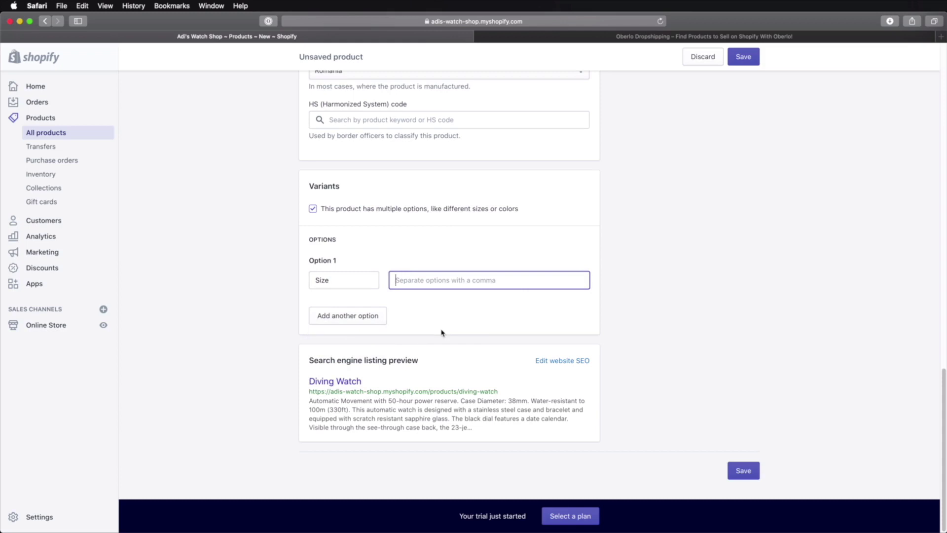
text(34mm)
key(Return)
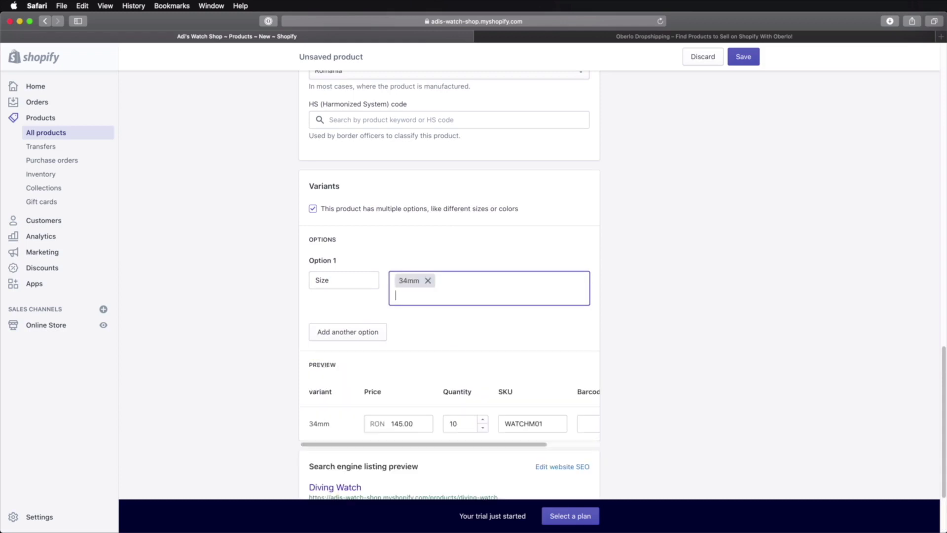
text(45mm)
key(Return)
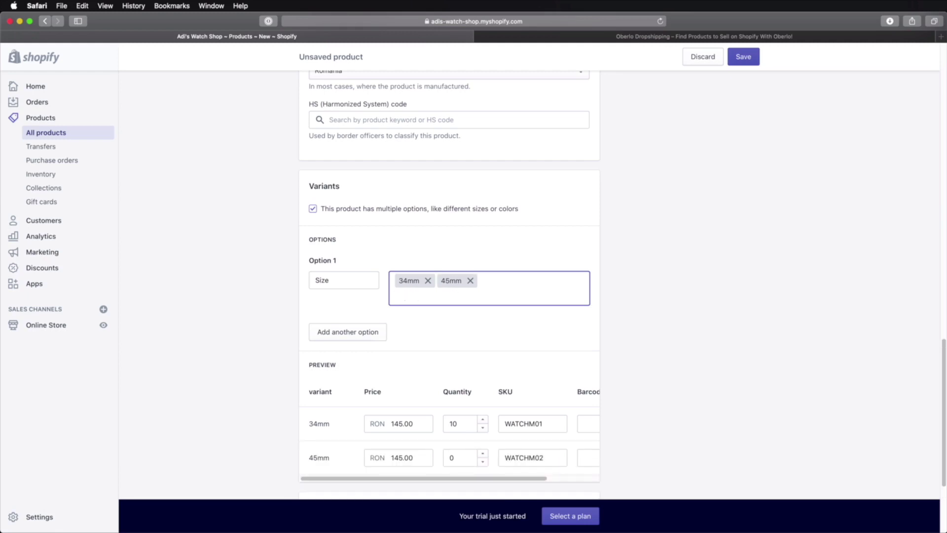
click(493, 325)
Save the Diving Watch product and return to the product list
scroll(489, 328, down, 5)
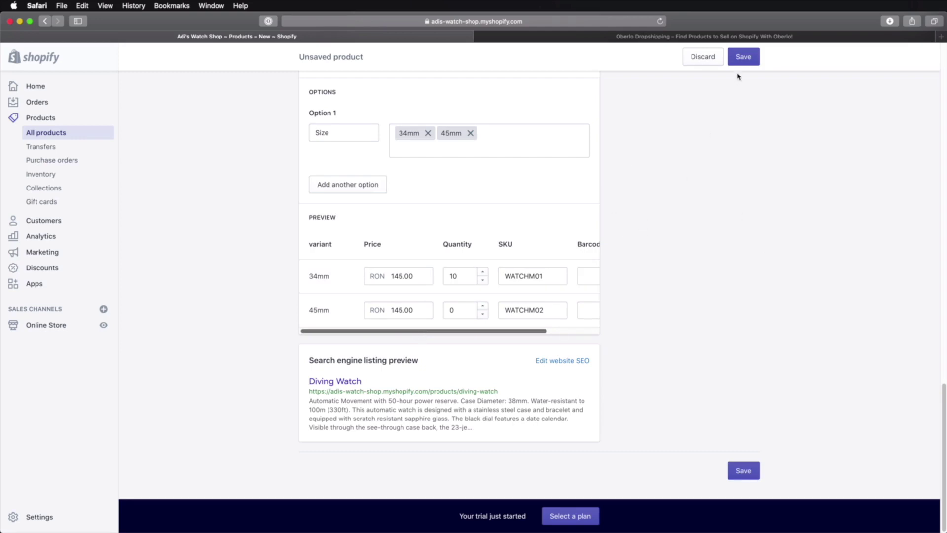
click(742, 57)
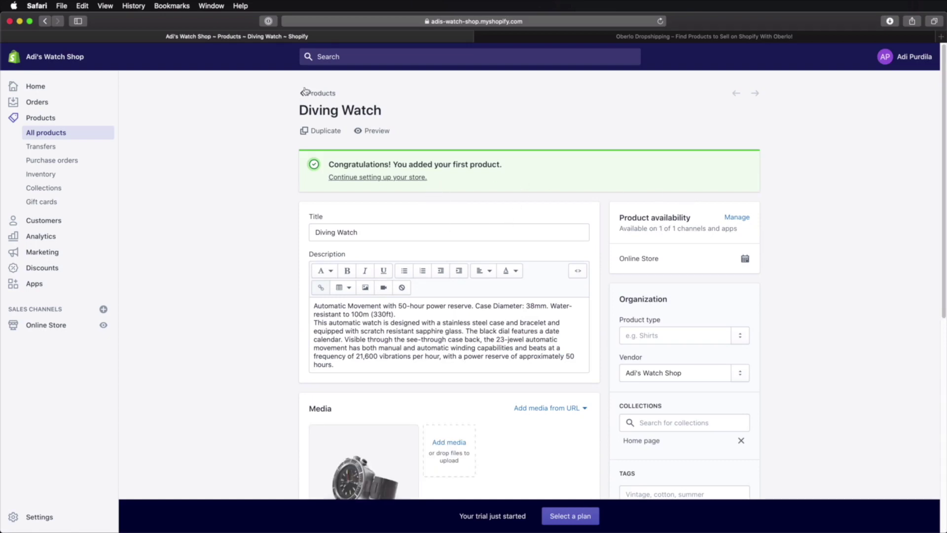
click(320, 93)
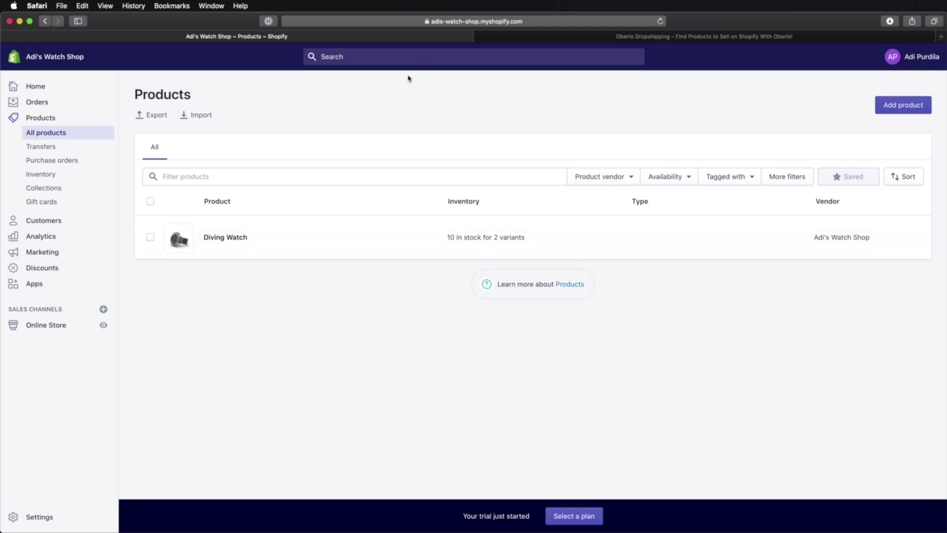
View the online store and open the Diving Watch product page from its catalog
click(104, 325)
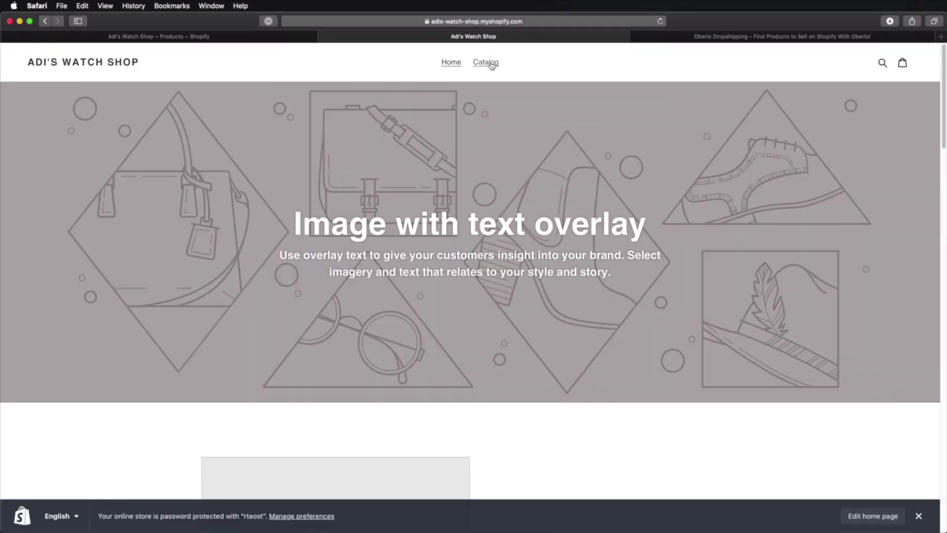
click(491, 64)
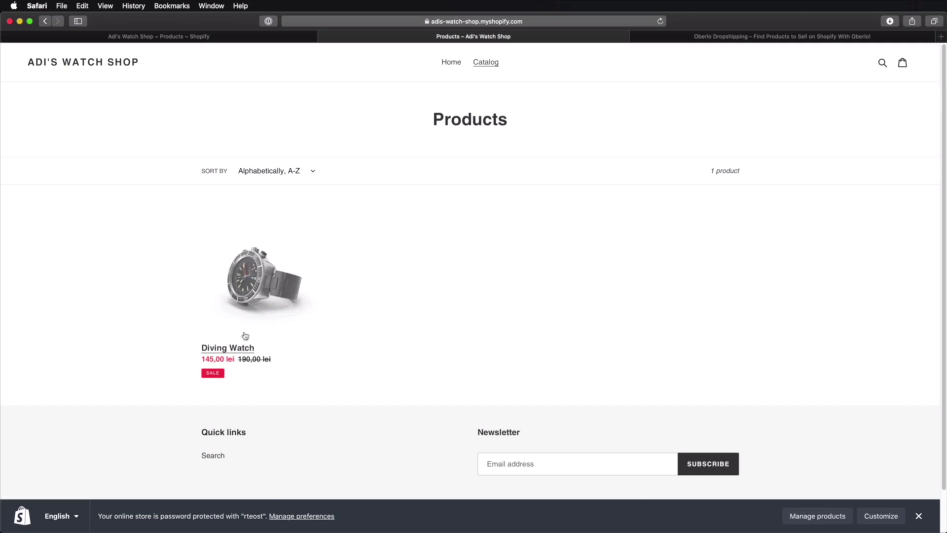
click(244, 312)
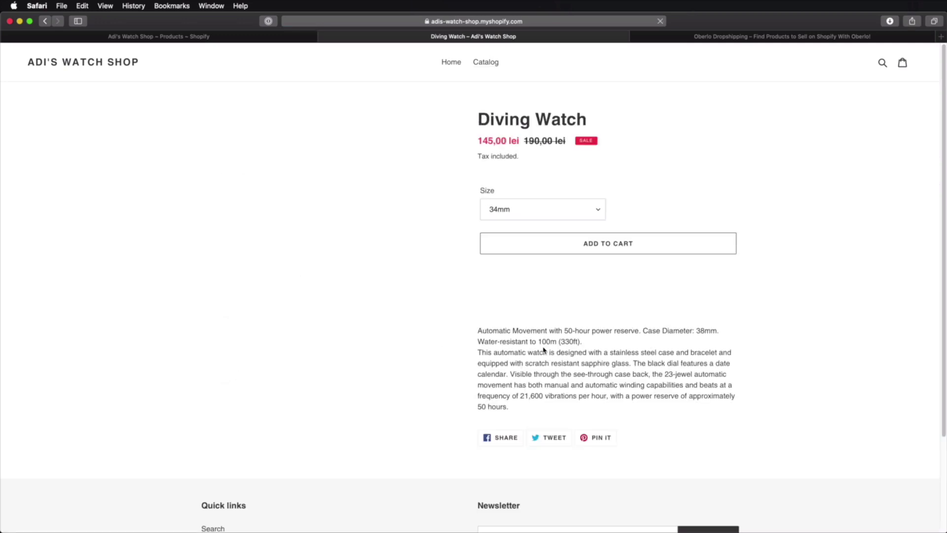
Examine the size choices and the description text on the Diving Watch storefront page
click(544, 212)
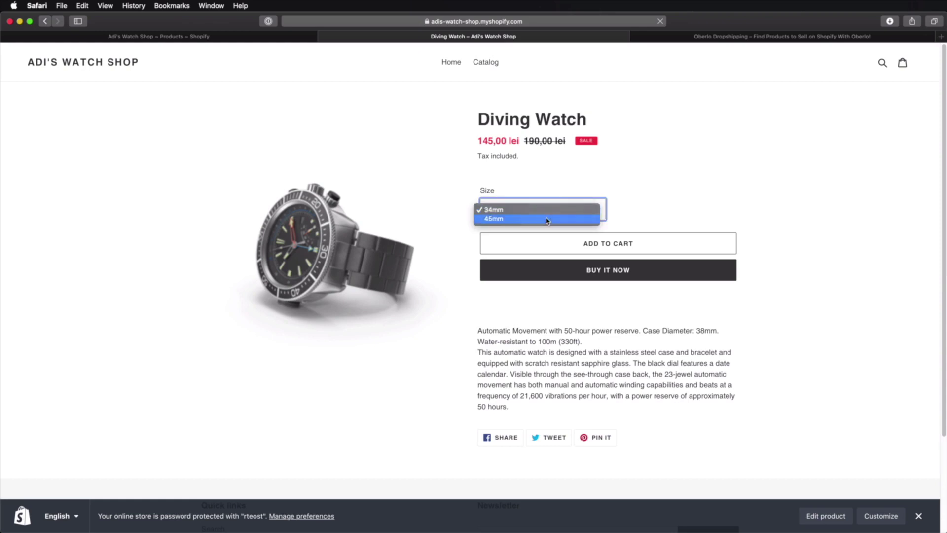
click(660, 231)
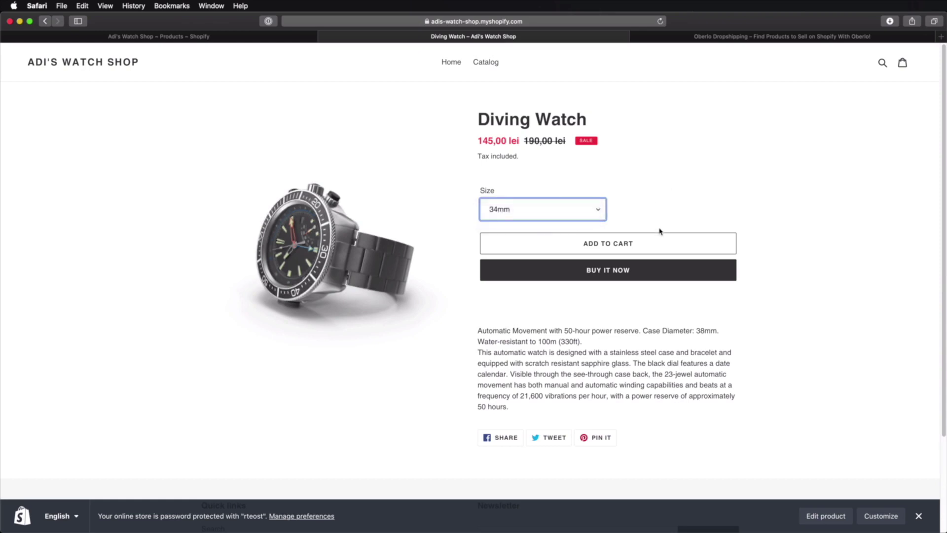
scroll(660, 231, down, 2)
drag(509, 282, 606, 362)
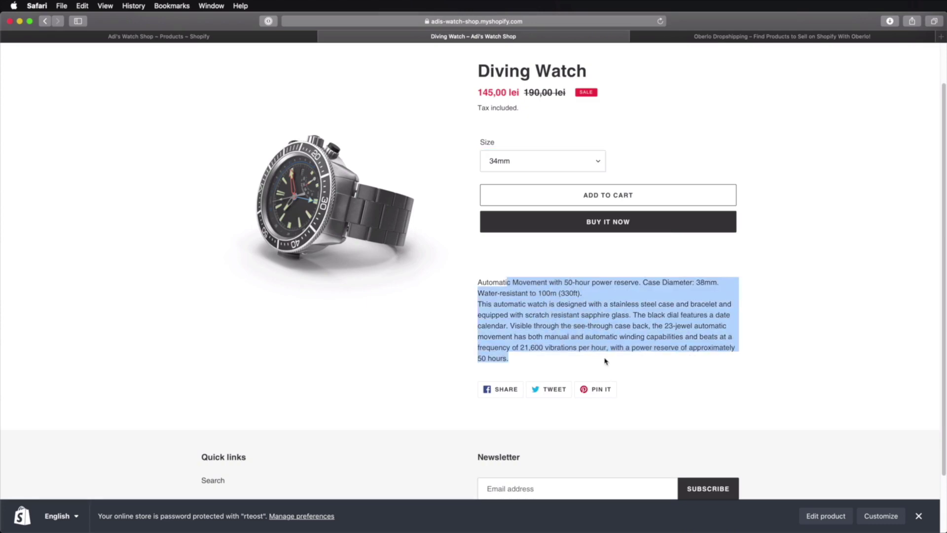
click(681, 347)
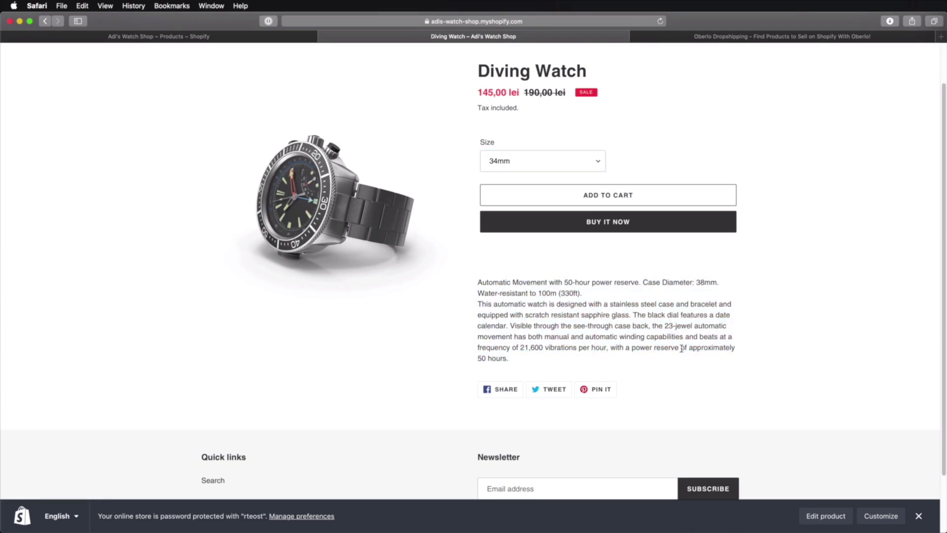
scroll(681, 346, up, 2)
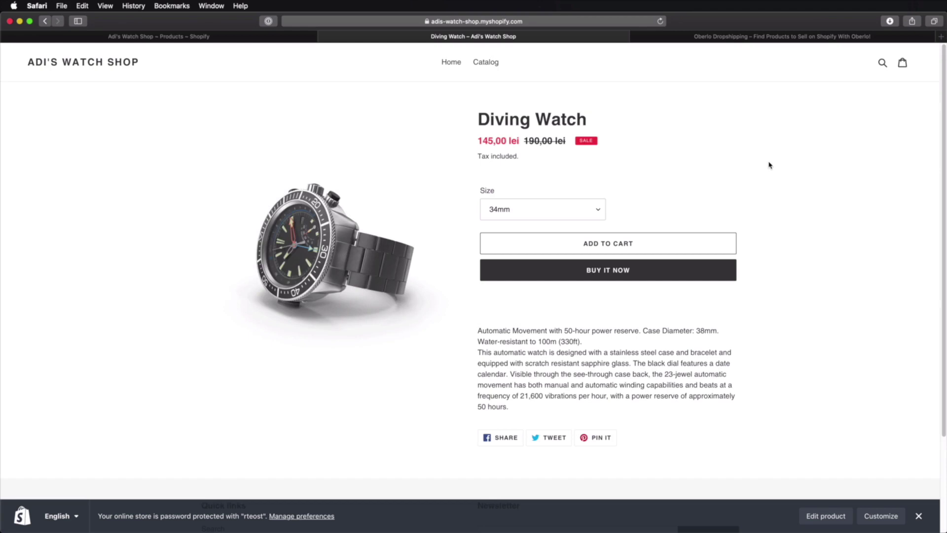
Switch to Finder to look over the image files in the 3D Watches folder, and minimize its window
key(super+Tab)
drag(793, 123, 749, 106)
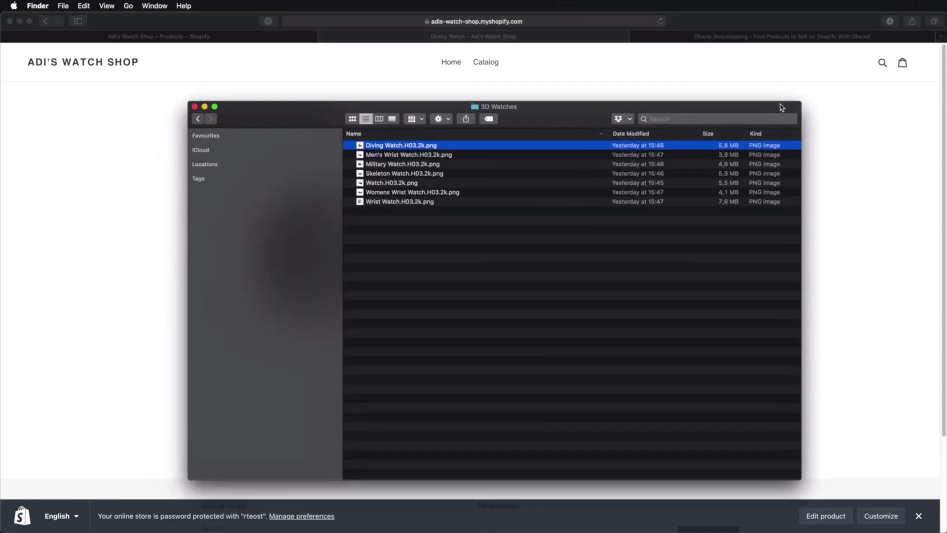
click(204, 107)
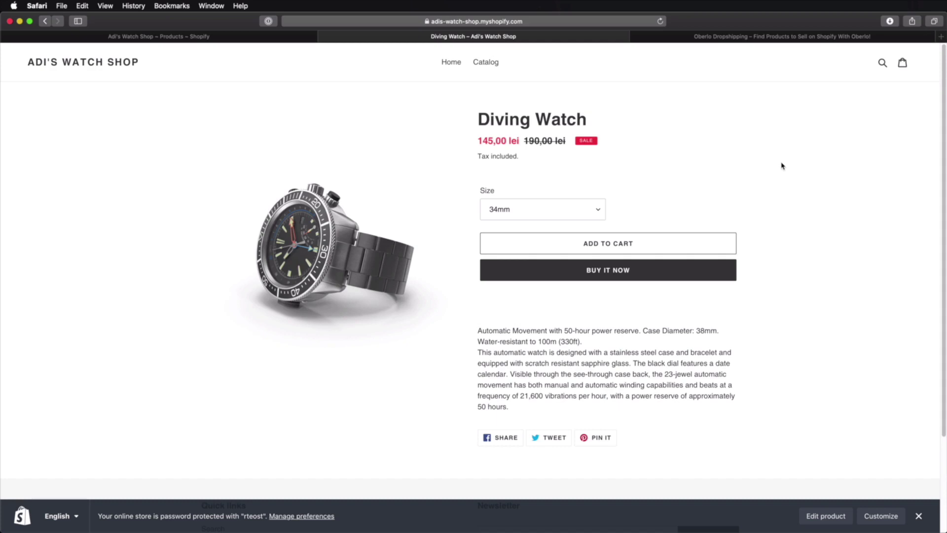
Return to the store admin and install the Oberlo - Dropshipping App from the suggested apps
click(276, 36)
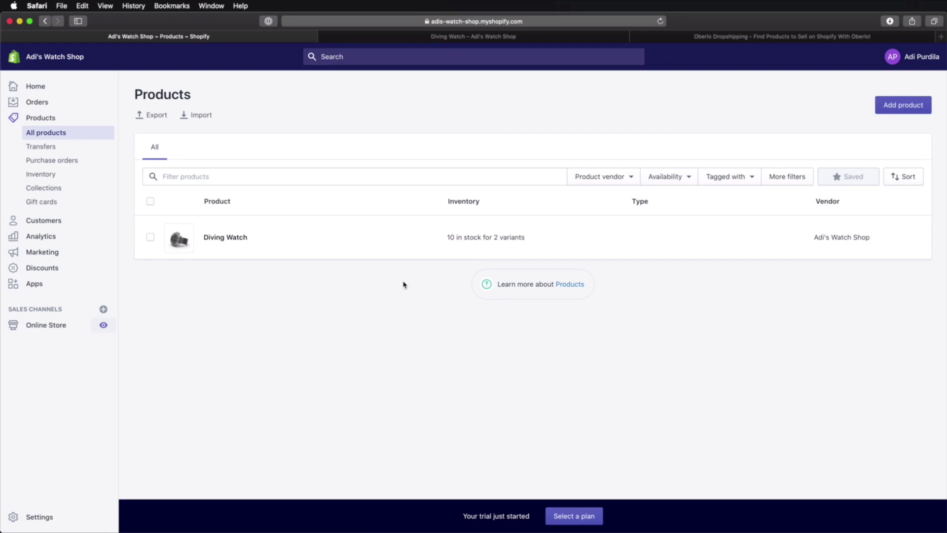
click(68, 287)
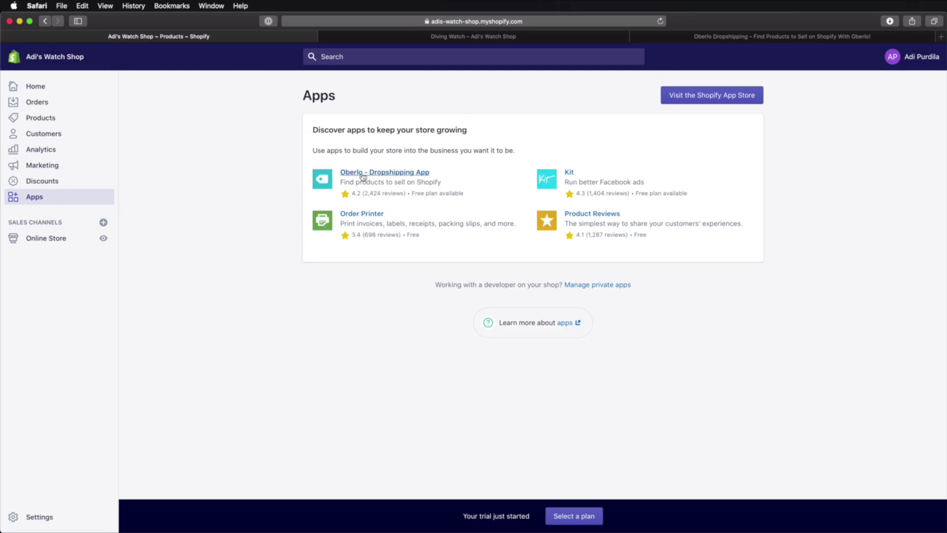
click(400, 173)
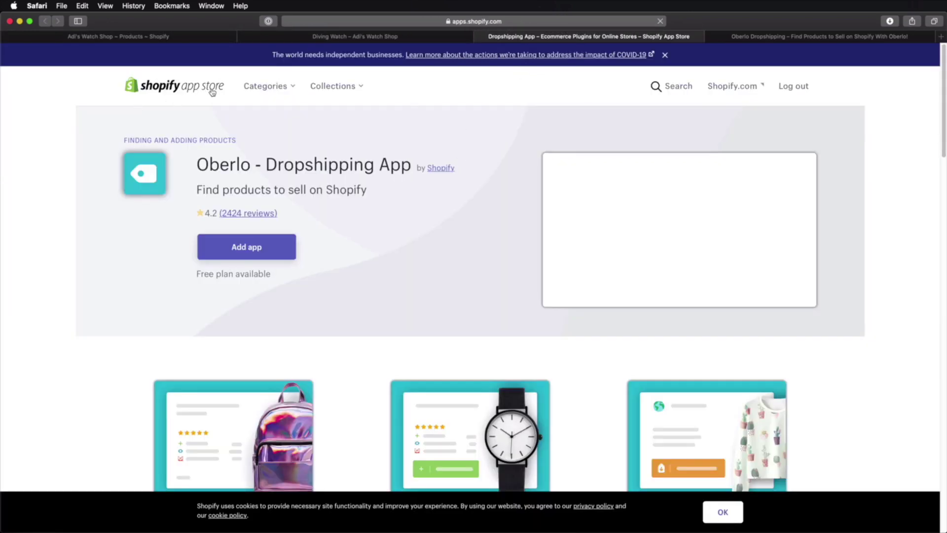
click(247, 247)
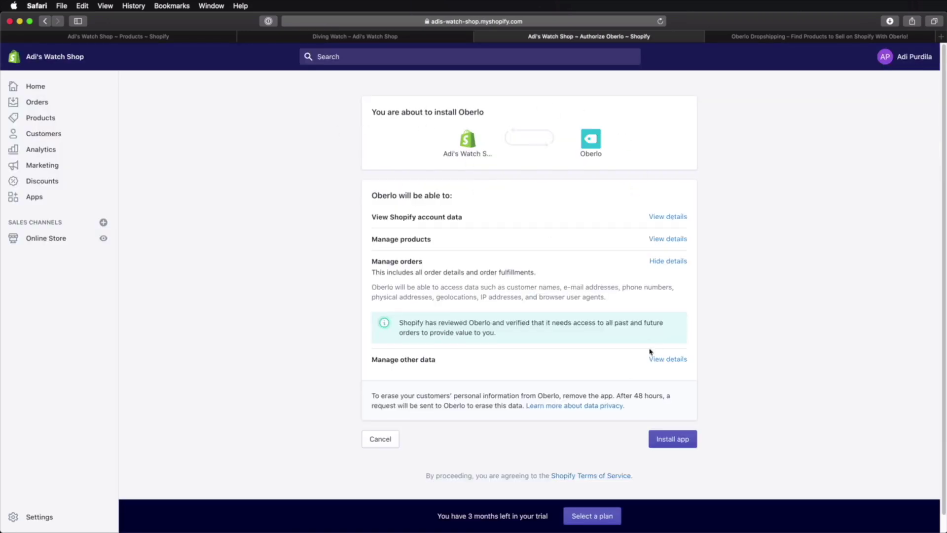
click(679, 443)
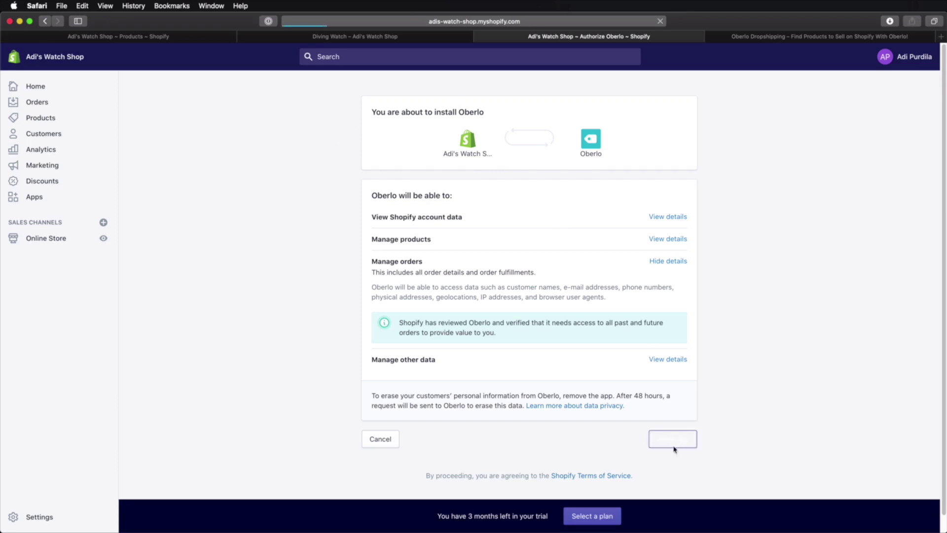
Review the getting-started checklist on the Oberlo dashboard
scroll(543, 377, down, 2)
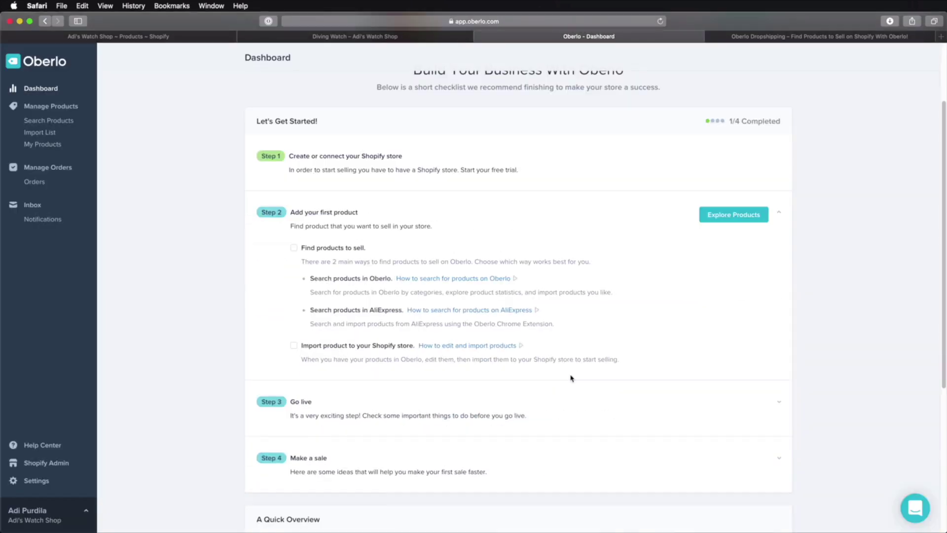
scroll(571, 378, up, 1)
scroll(571, 379, down, 1)
scroll(635, 288, up, 1)
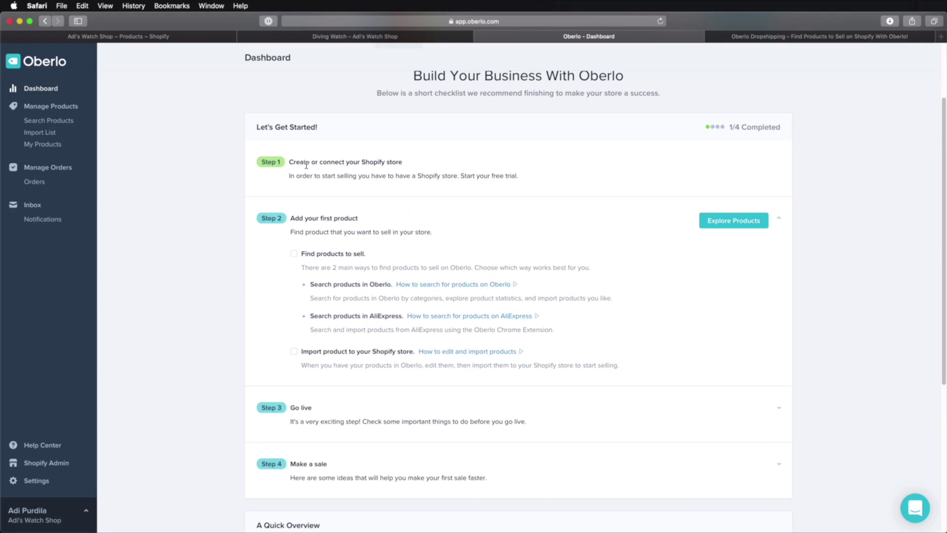
scroll(347, 365, down, 2)
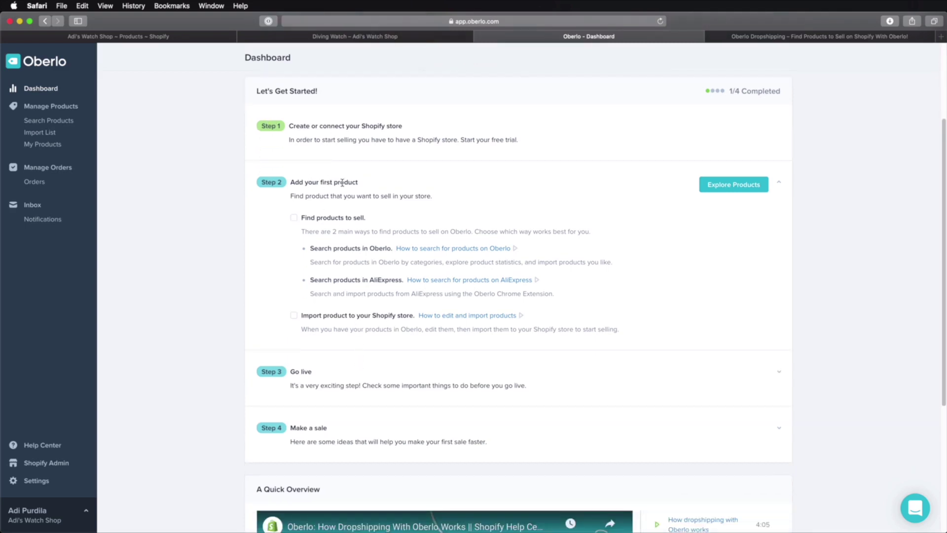
Open the Oberlo product search from the Add your first product step and search for "watch"
click(742, 184)
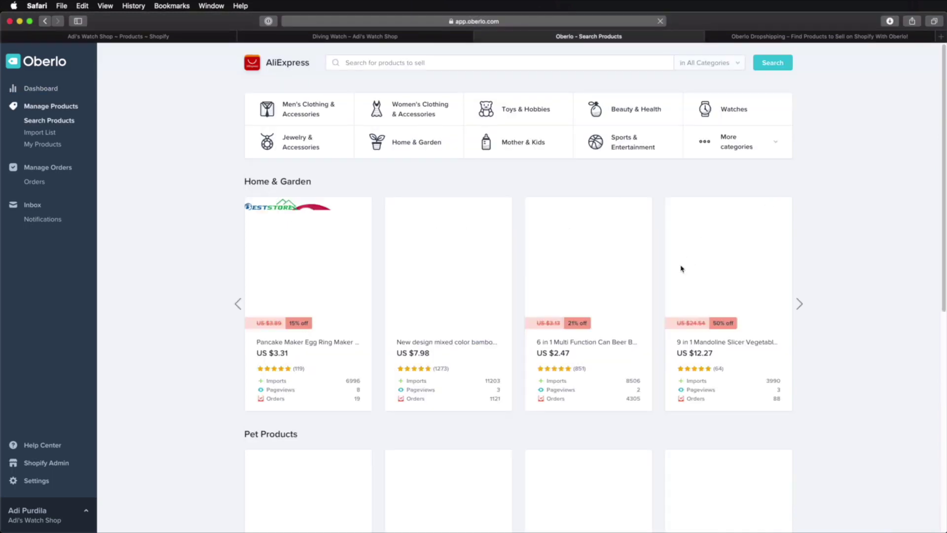
click(395, 62)
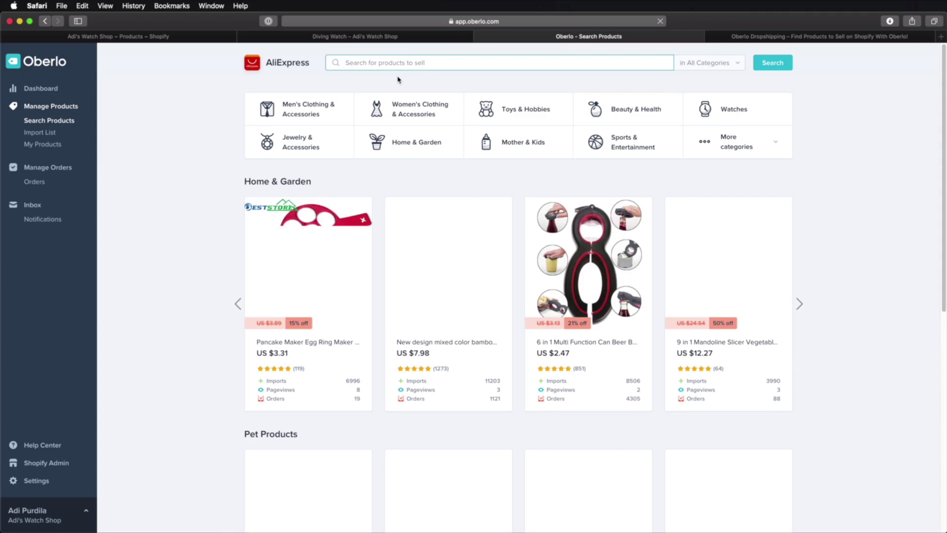
text(watch)
key(Return)
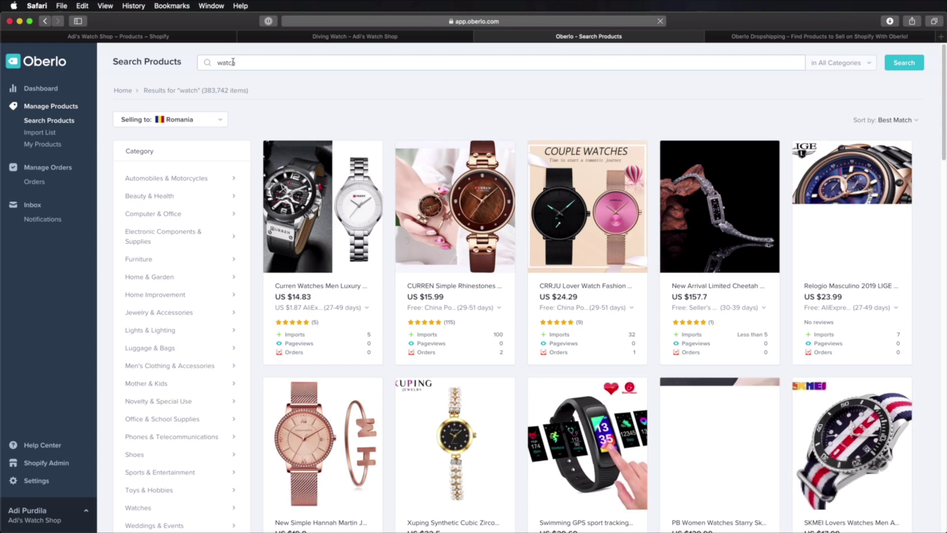
Browse the watch results and add Curren Watches Men Luxury and Relogio Masculino 2019 LIGE to the import list
mouse_move(739, 256)
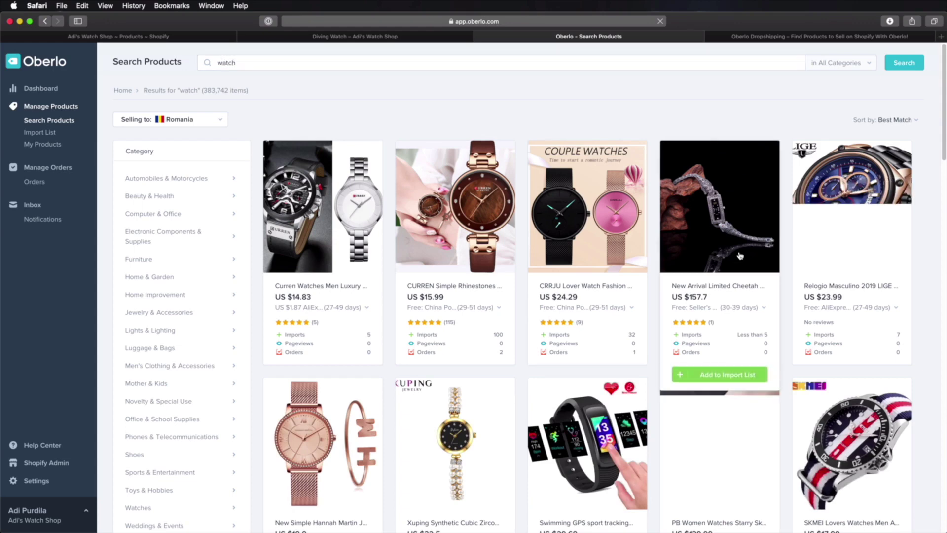
scroll(740, 255, down, 10)
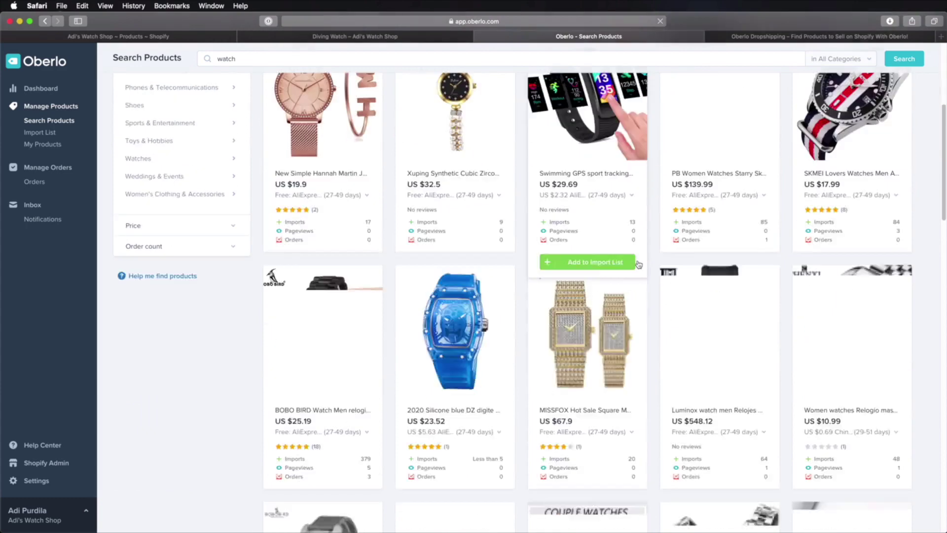
scroll(639, 264, up, 10)
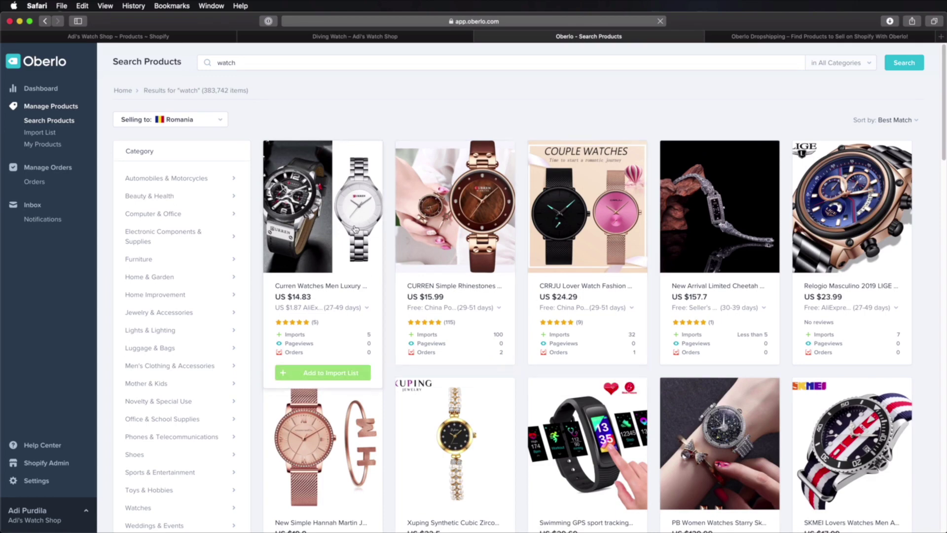
click(333, 379)
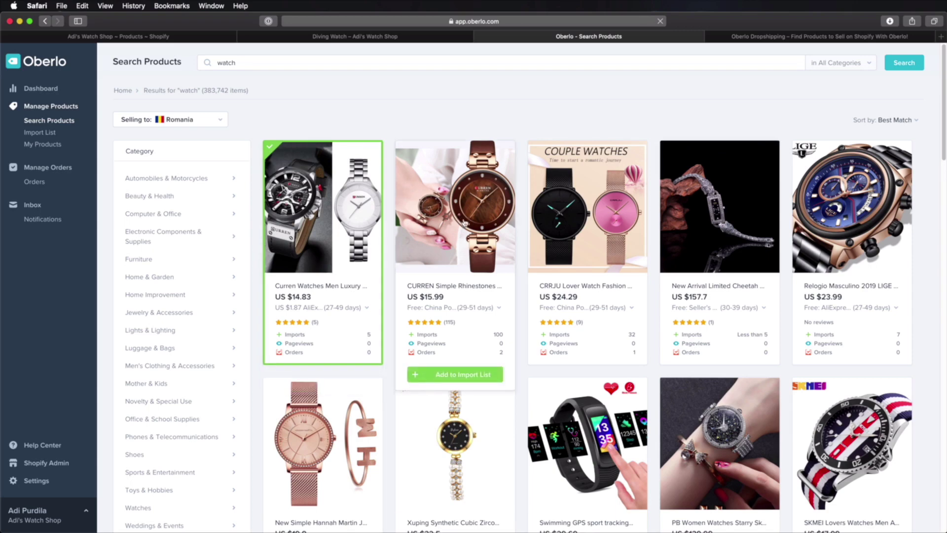
click(850, 376)
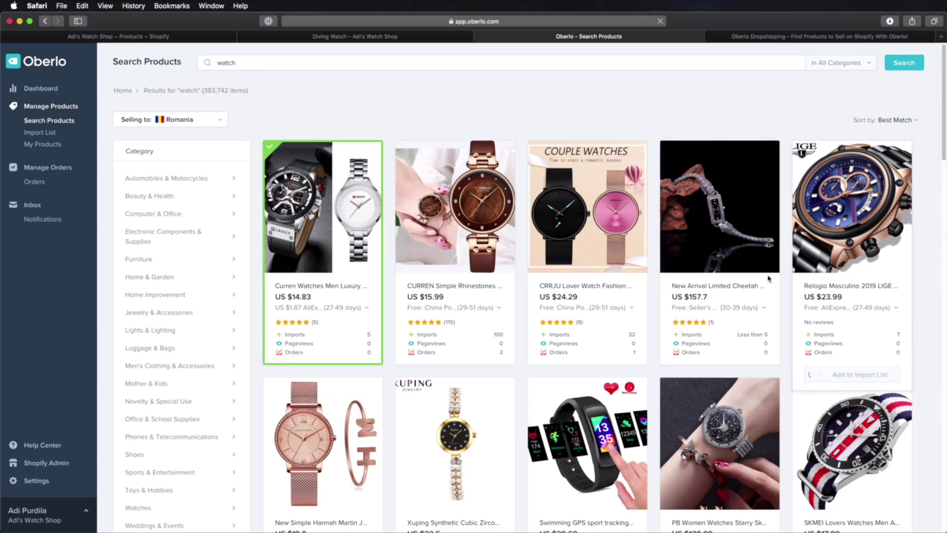
Add the SKMEI Lovers, Women watches Relogio masculino, LIGE Fashion Women and Claw-setting Men's watches to the import list
scroll(855, 394, down, 3)
click(860, 469)
scroll(498, 282, down, 10)
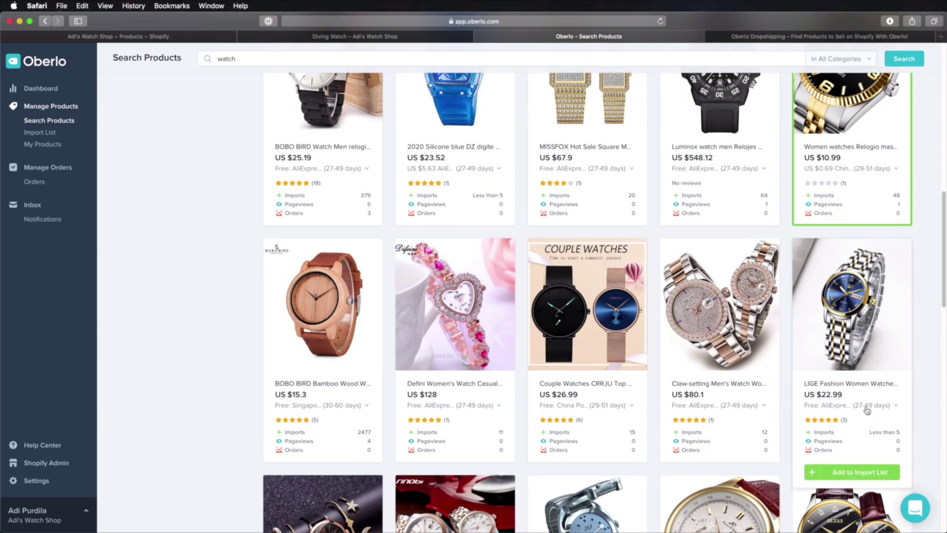
click(860, 472)
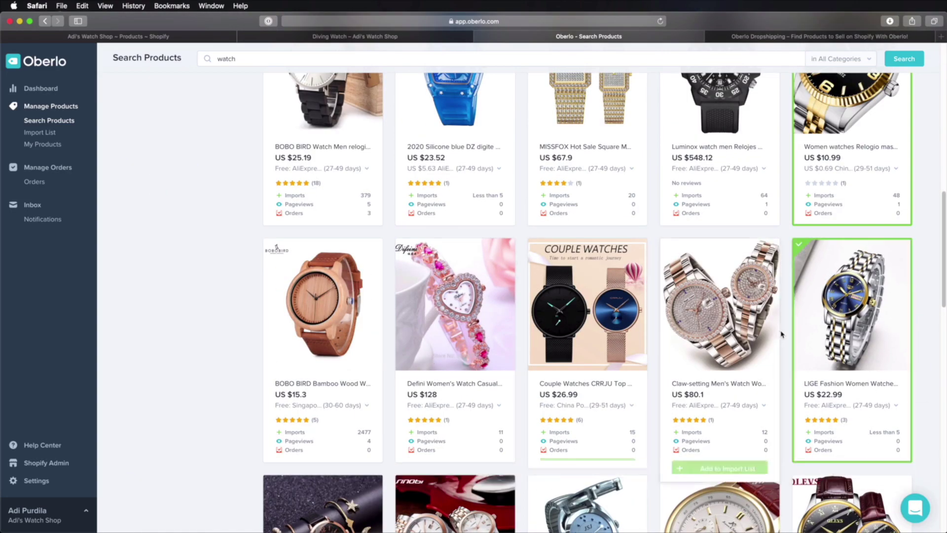
click(720, 469)
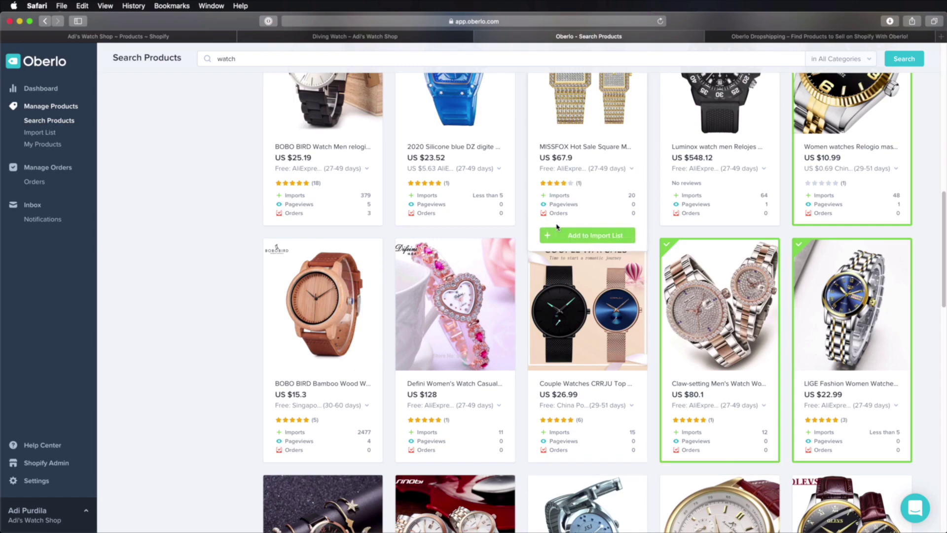
scroll(557, 226, up, 10)
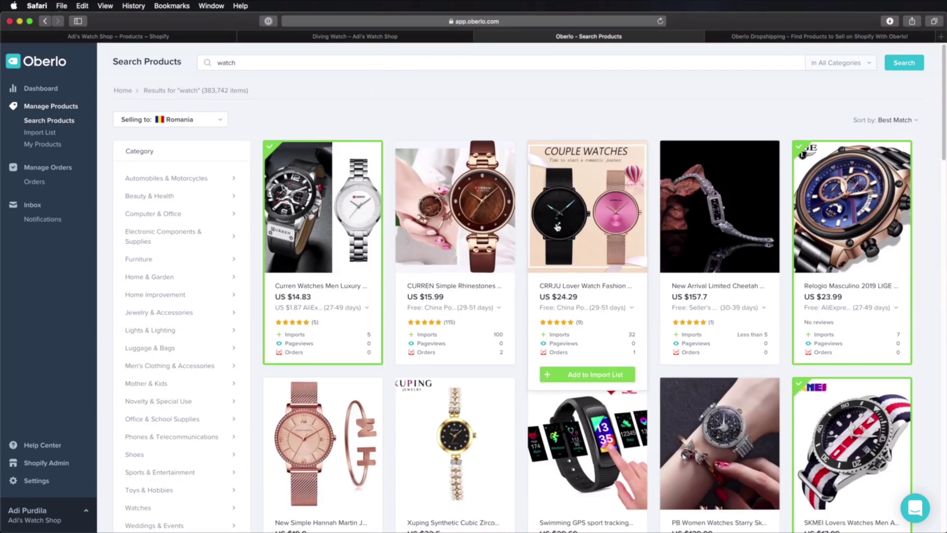
Open the import list, select all six products, and import them to the Shopify store
click(43, 133)
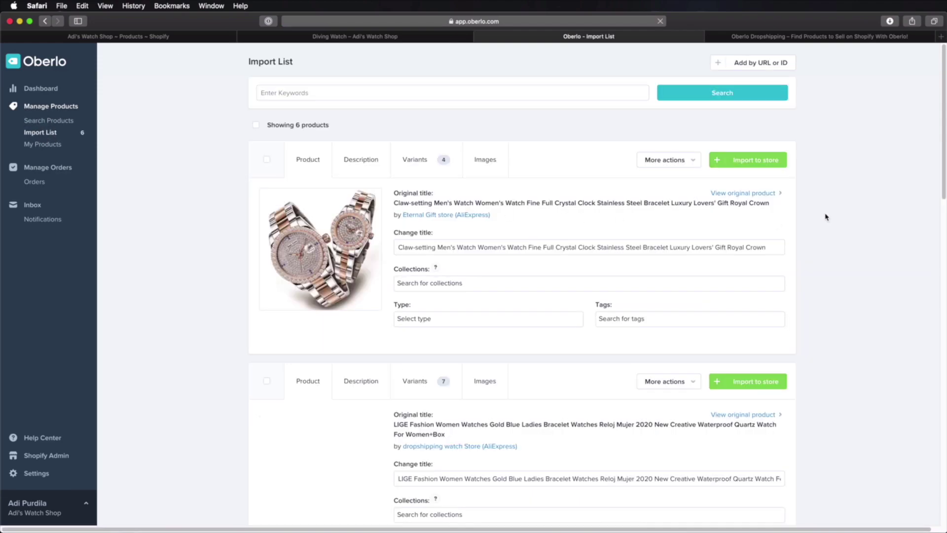
scroll(826, 217, down, 6)
scroll(826, 217, up, 5)
click(256, 124)
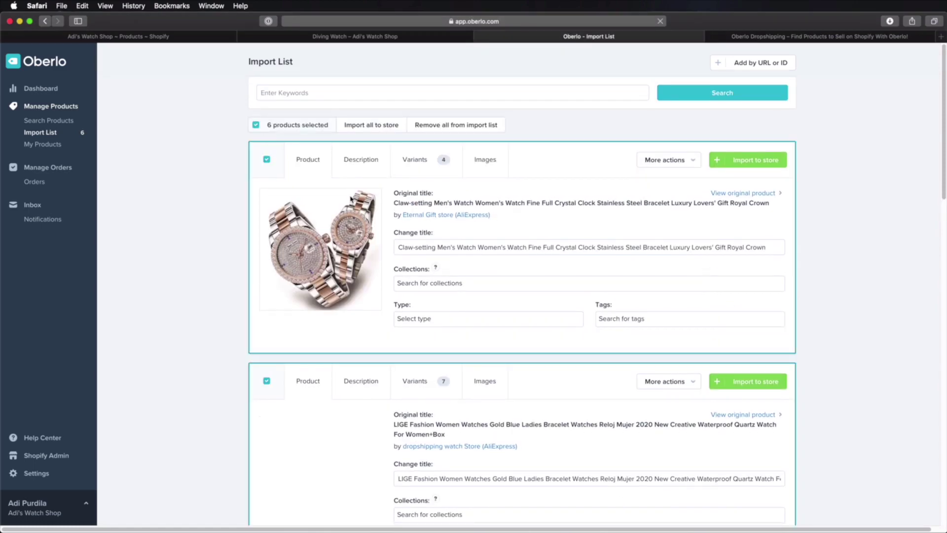
scroll(370, 198, down, 5)
scroll(374, 198, down, 10)
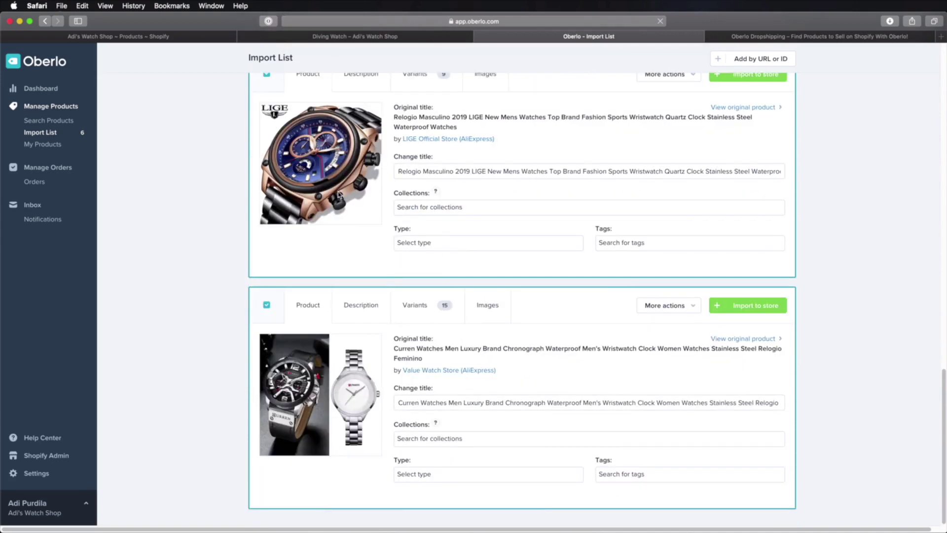
scroll(355, 206, up, 20)
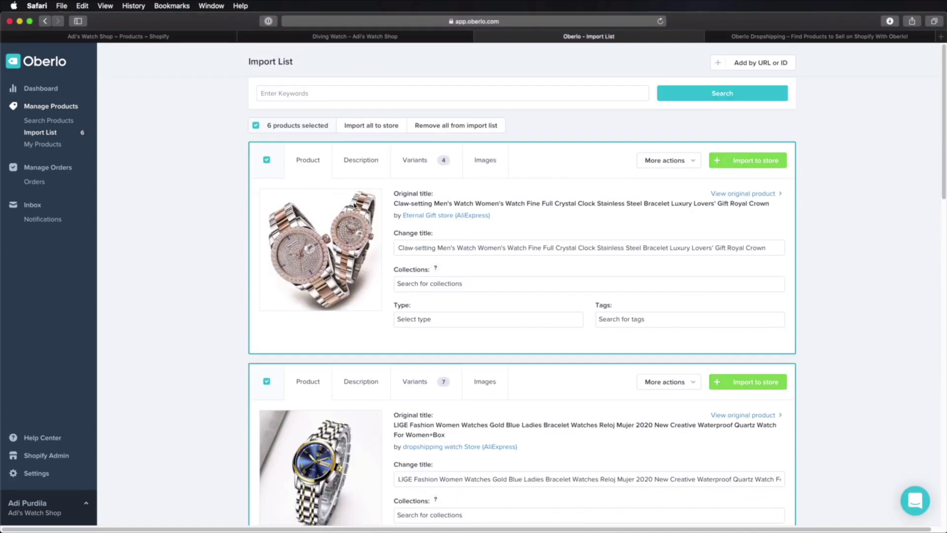
click(379, 131)
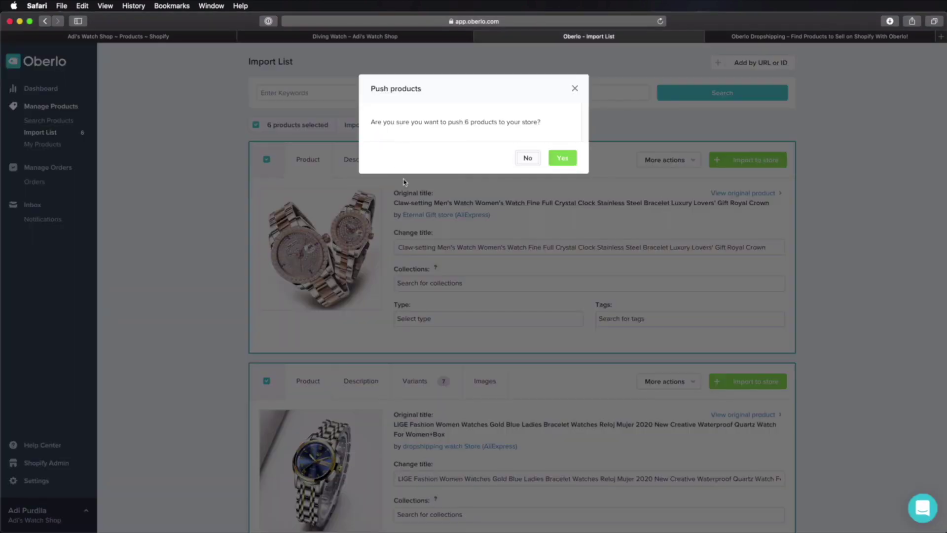
click(564, 158)
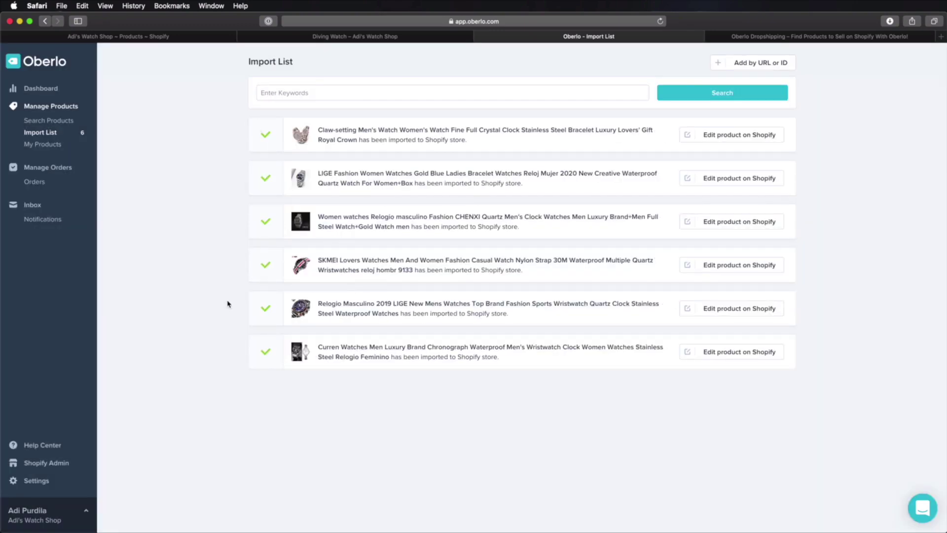
Switch to the store admin, reload it, and review the imported watches in the list of all products
click(146, 38)
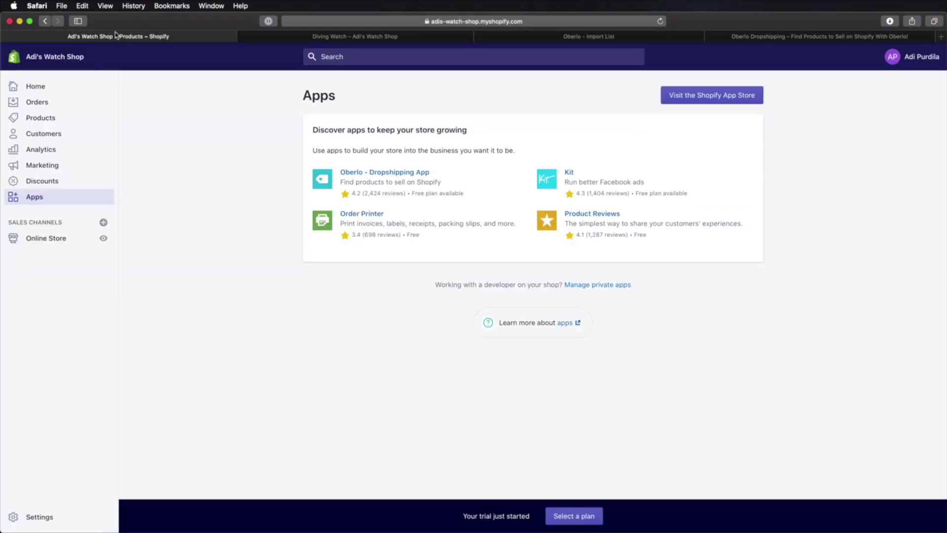
click(660, 21)
click(48, 118)
scroll(413, 286, down, 3)
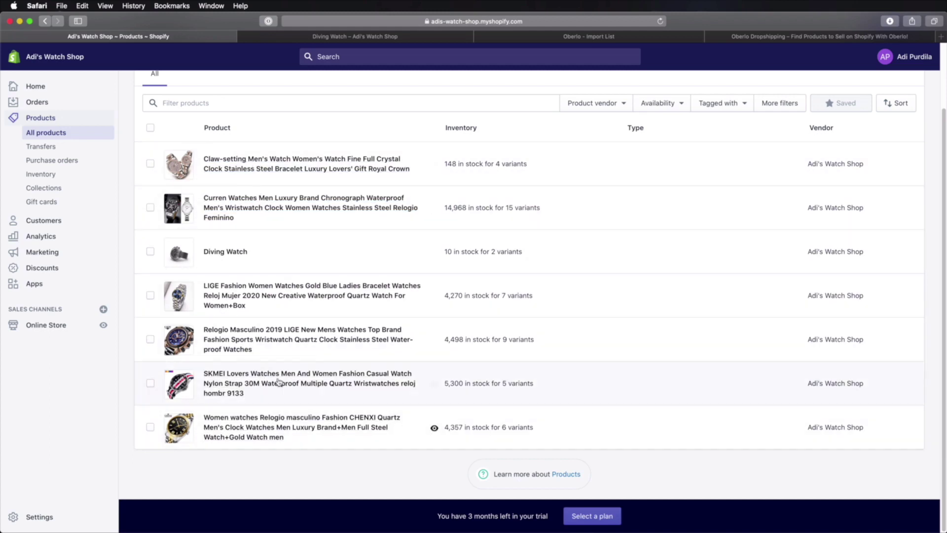
click(343, 161)
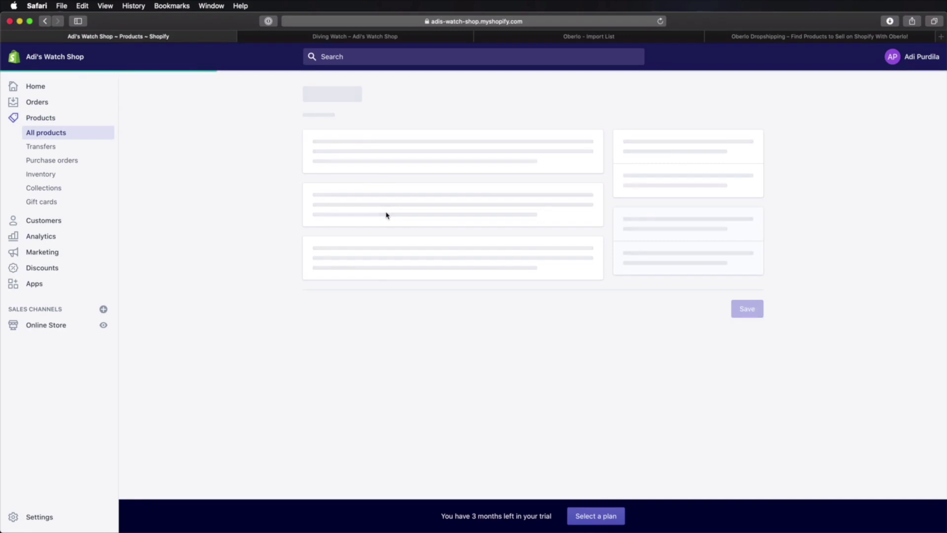
triple_click(392, 114)
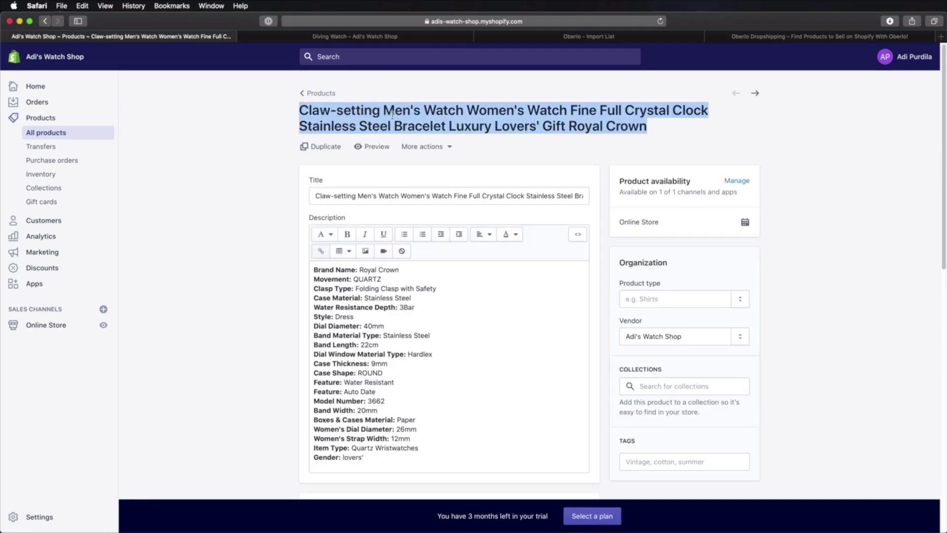
drag(565, 126, 486, 111)
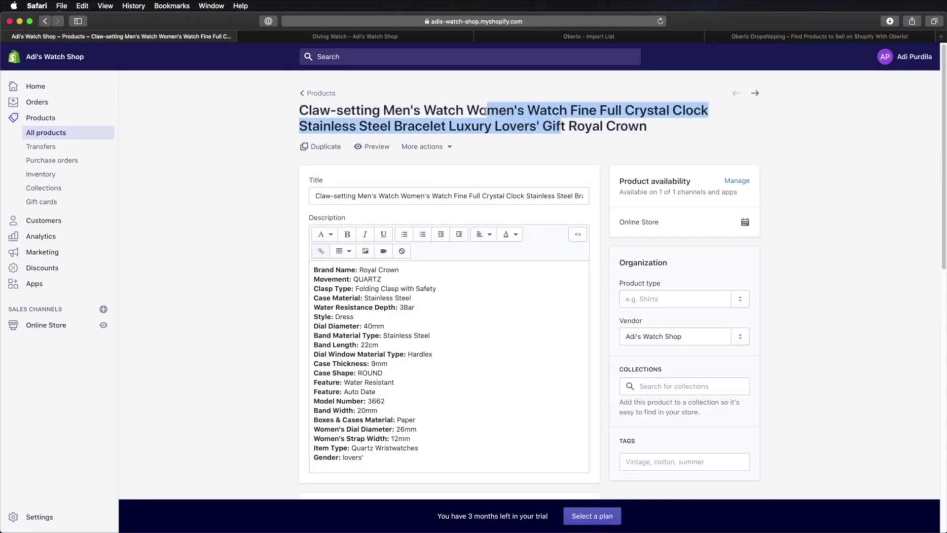
click(513, 119)
scroll(365, 141, down, 2)
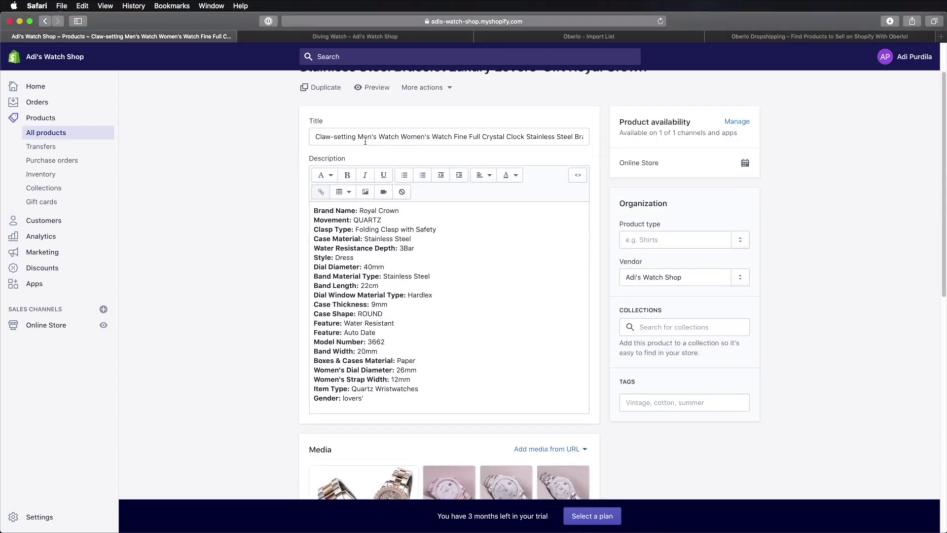
drag(344, 211, 370, 400)
scroll(398, 269, down, 2)
scroll(397, 269, up, 2)
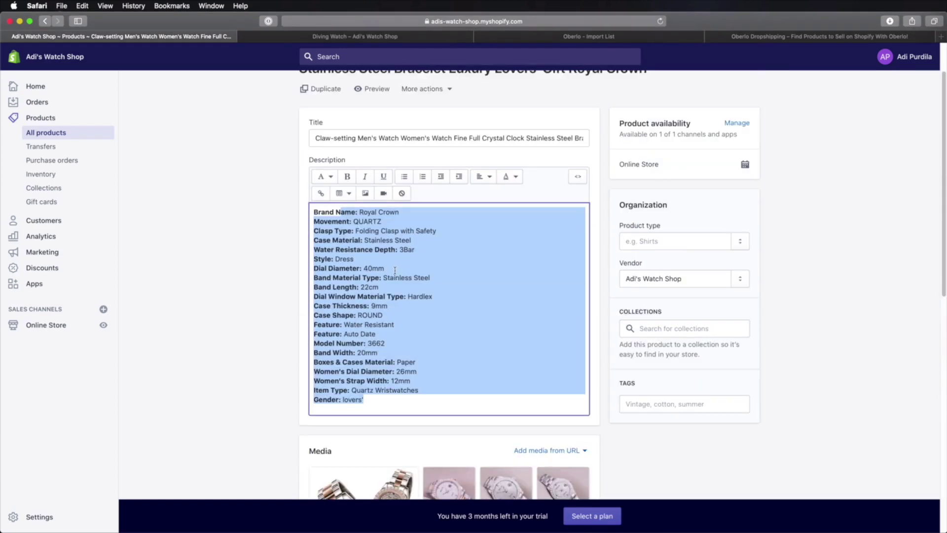
Examine the Claw-setting watch's images and the prices, quantities and SKUs of its color variants
scroll(394, 269, down, 7)
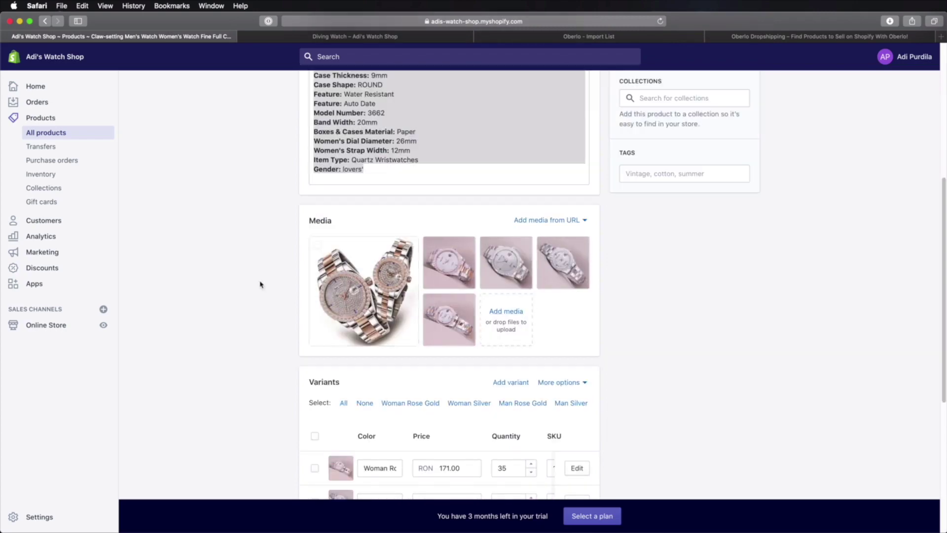
scroll(251, 286, down, 5)
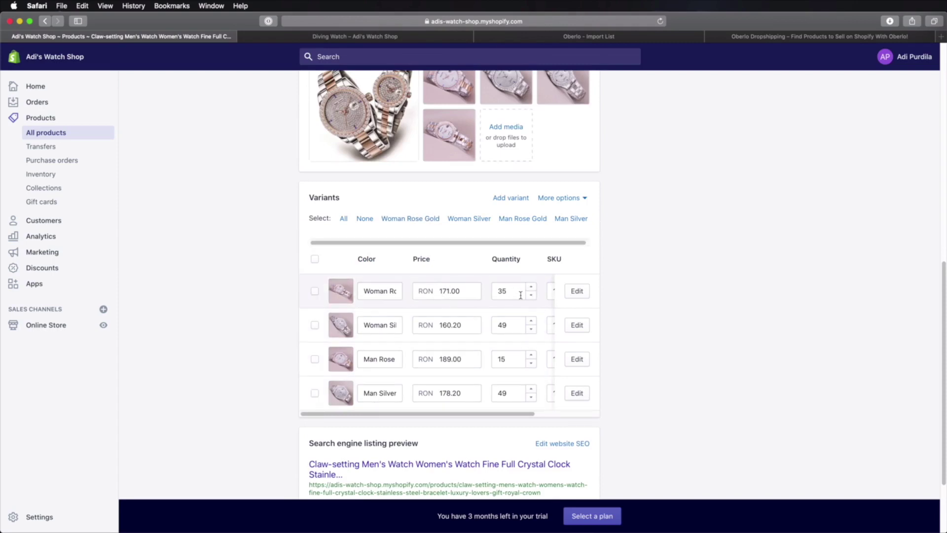
click(590, 415)
click(489, 361)
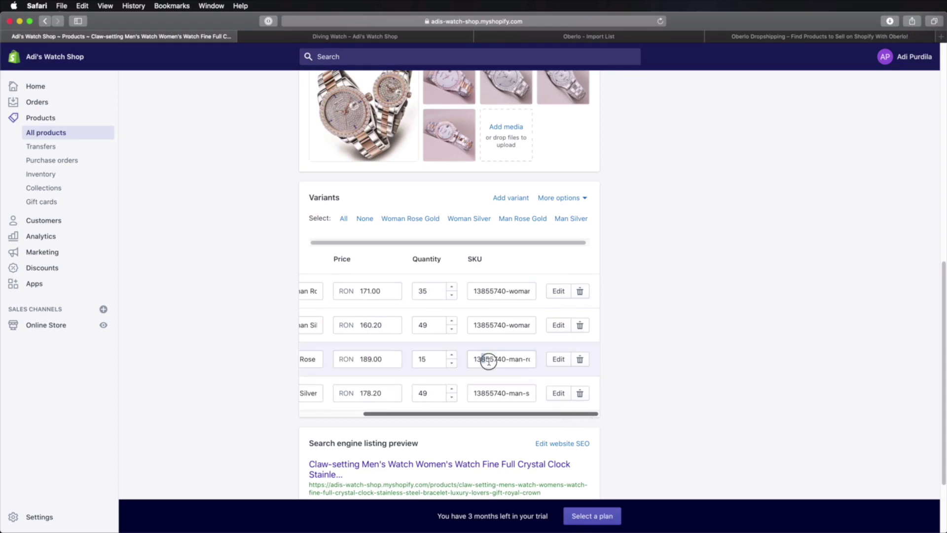
drag(489, 361, 554, 362)
drag(494, 393, 515, 393)
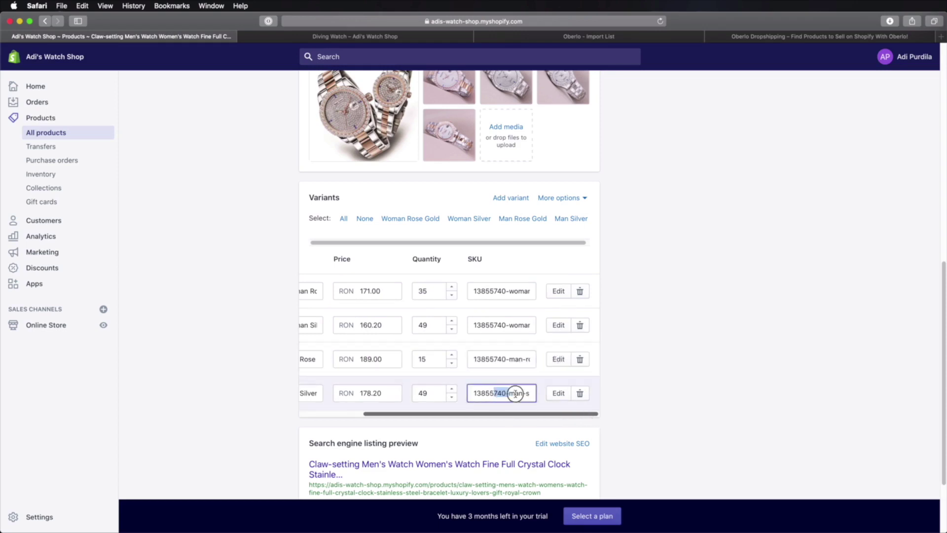
click(652, 339)
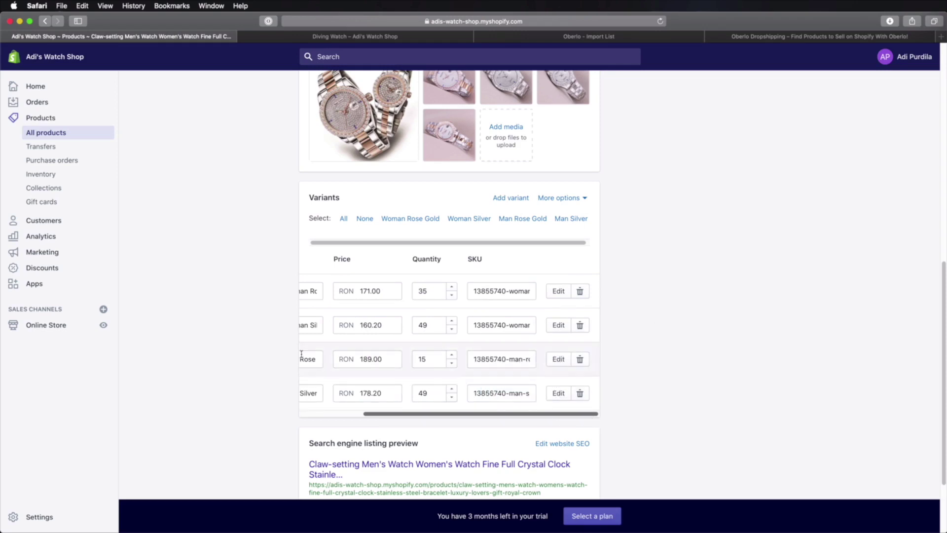
Review the Claw-setting watch's search engine listing preview and go over the product page's description once more
scroll(235, 311, down, 3)
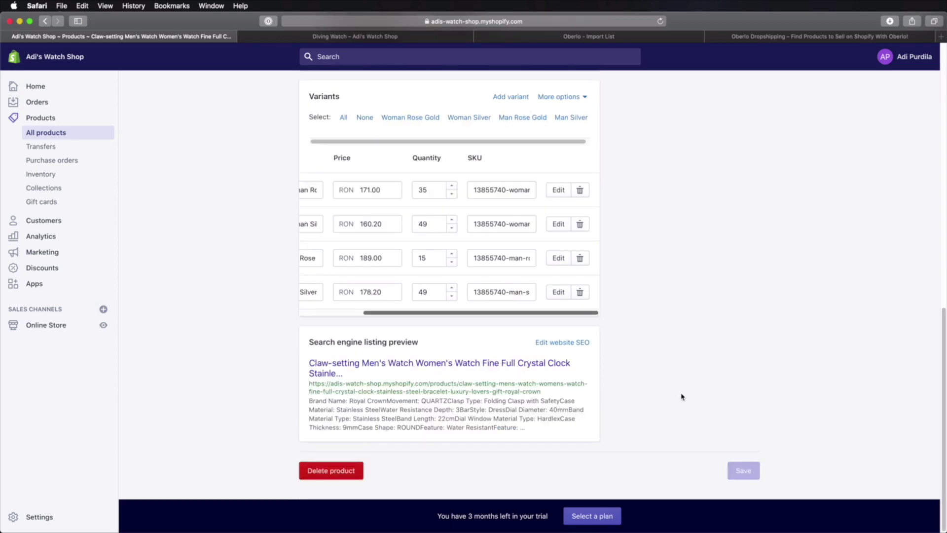
scroll(665, 378, up, 15)
click(377, 297)
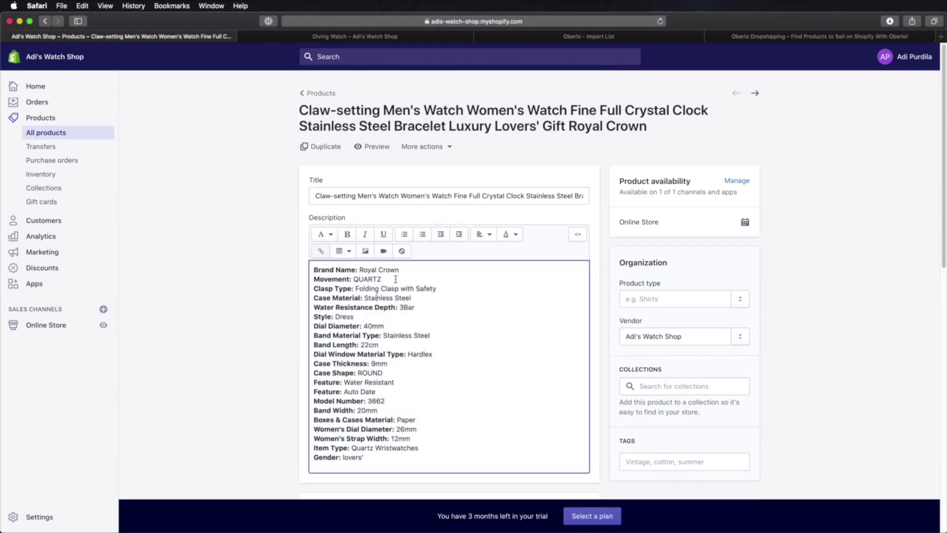
scroll(802, 424, down, 15)
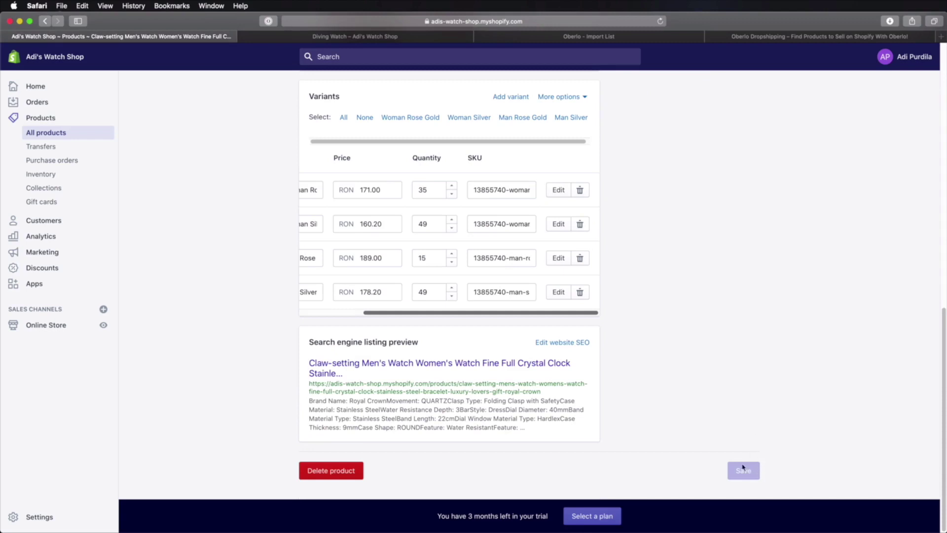
Switch to the storefront and look over the imported watches in the Catalog
click(372, 37)
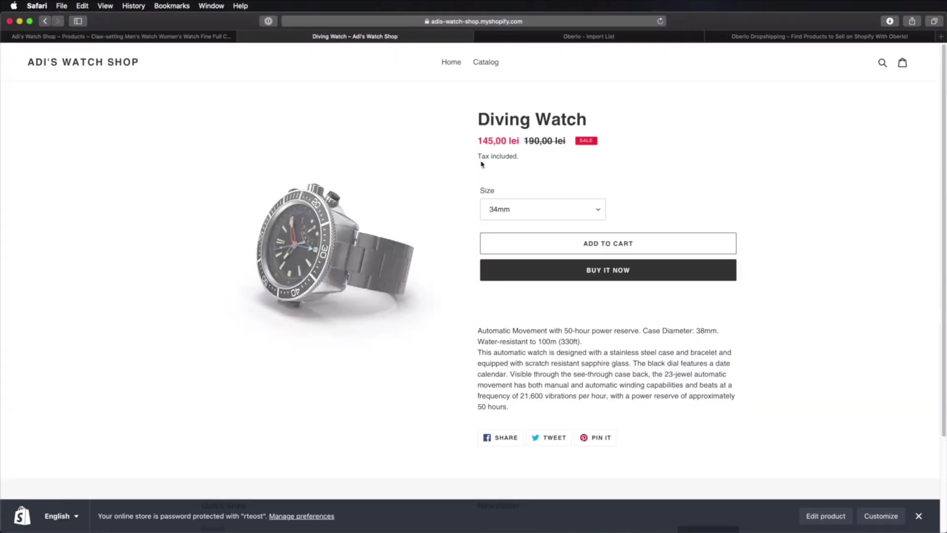
click(485, 61)
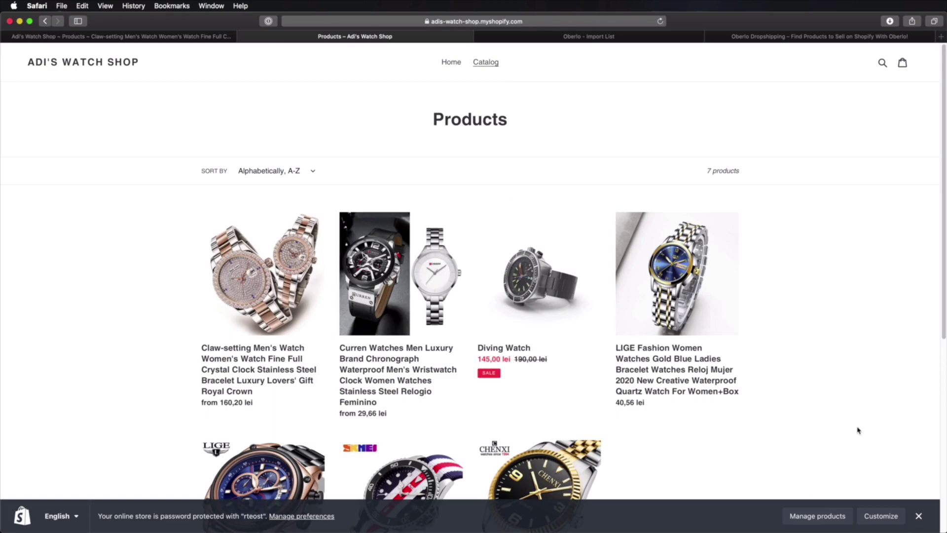
scroll(857, 430, down, 5)
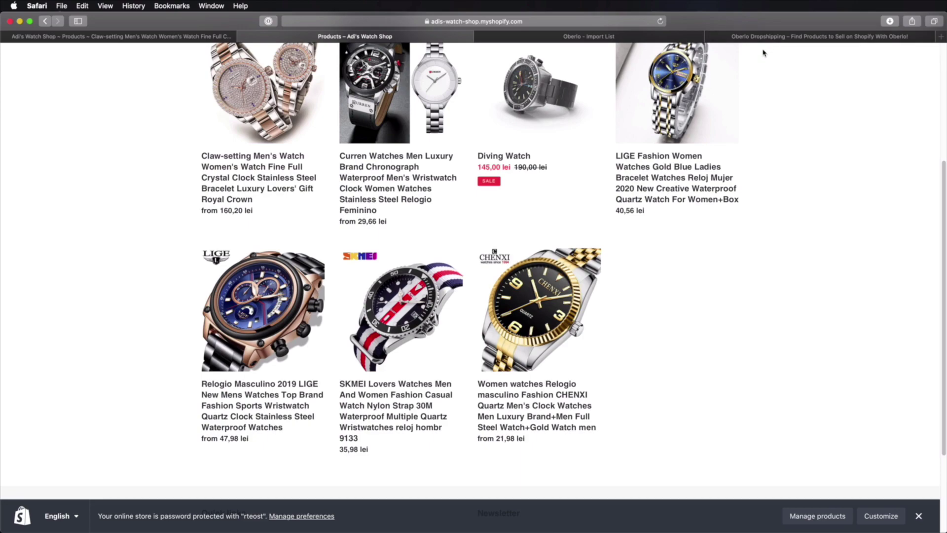
Look at the Oberlo import list again and return to the Claw-setting watch's page in the store admin
click(551, 40)
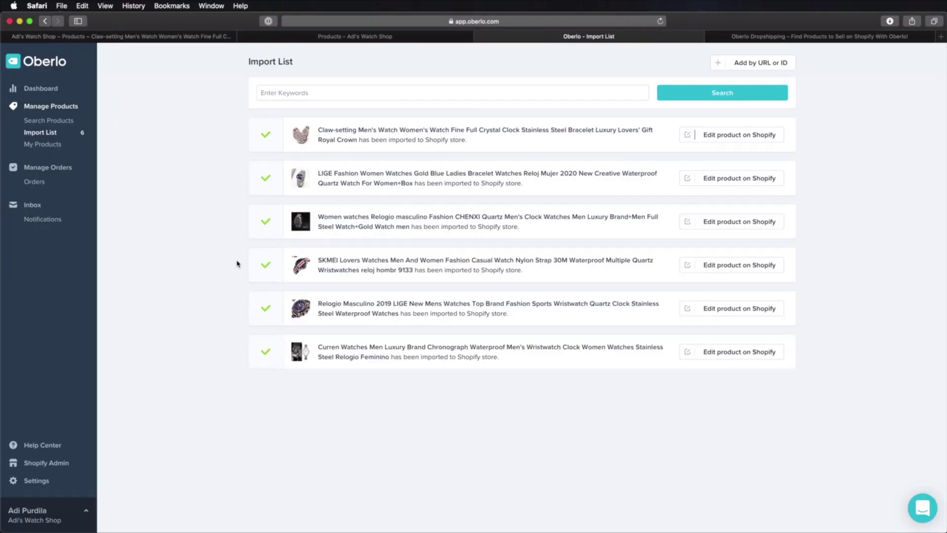
click(187, 36)
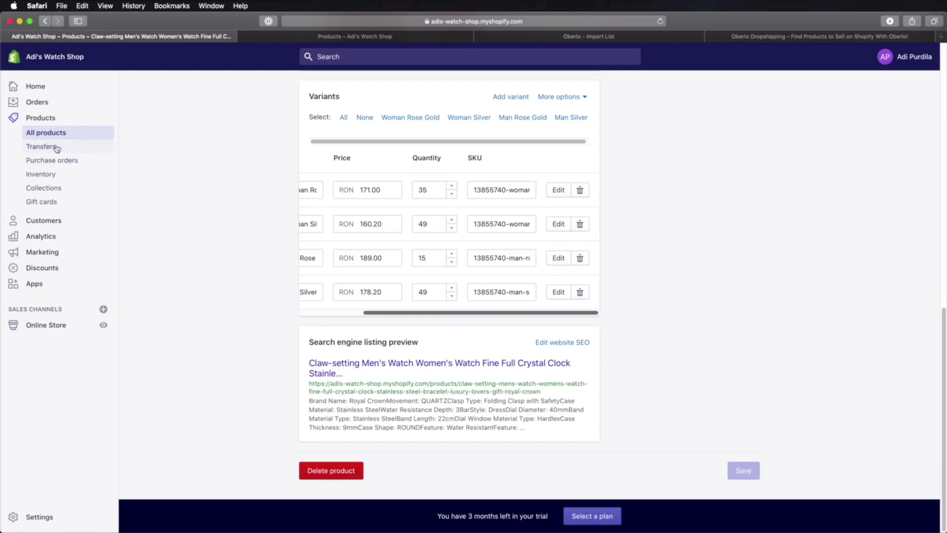